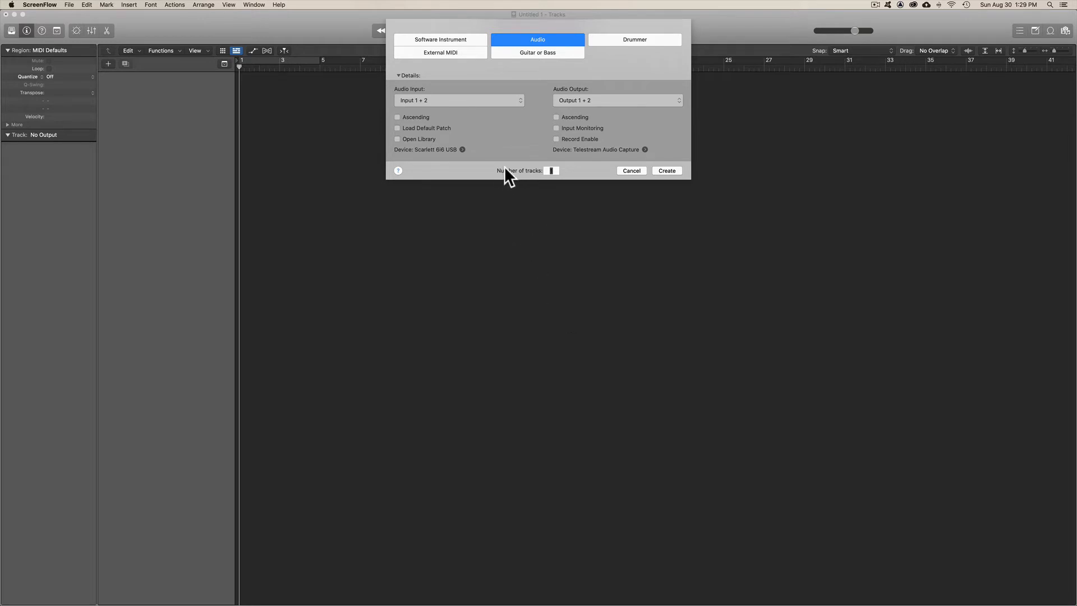
Create one new audio track with input 1 + 2 and output 1 + 2.
click(472, 174)
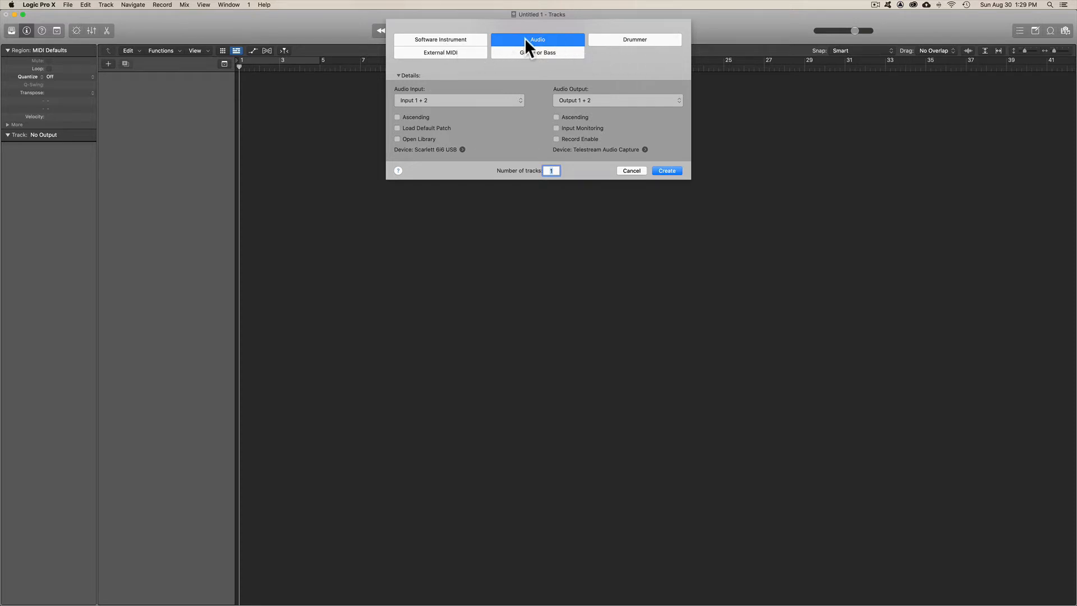
click(666, 171)
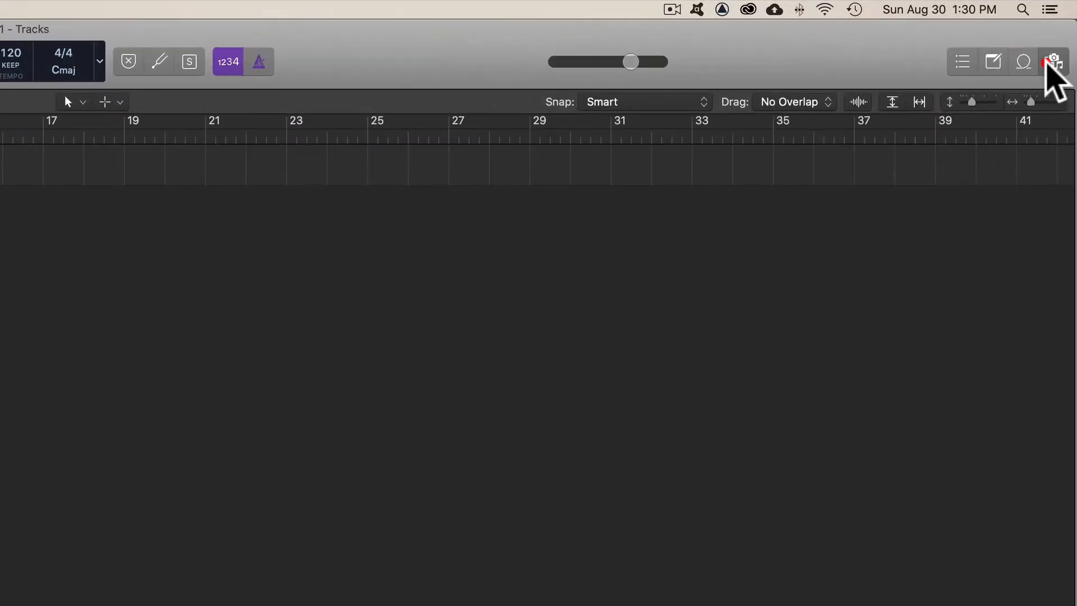
Add the audio file Ye Ice Falls.aif from the Desktop to the project's audio file browser.
click(1048, 61)
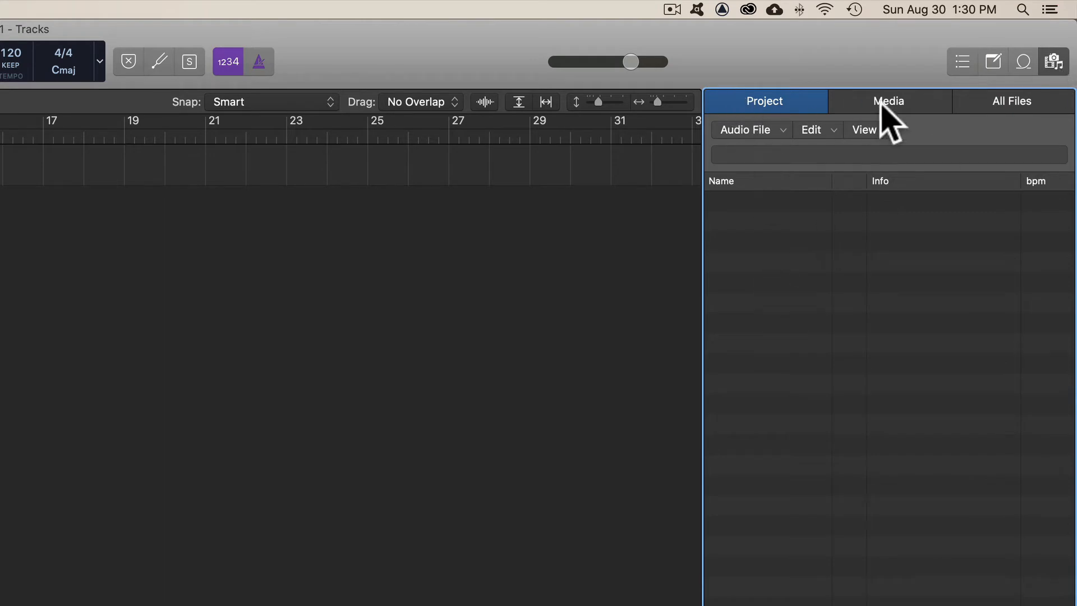
click(752, 131)
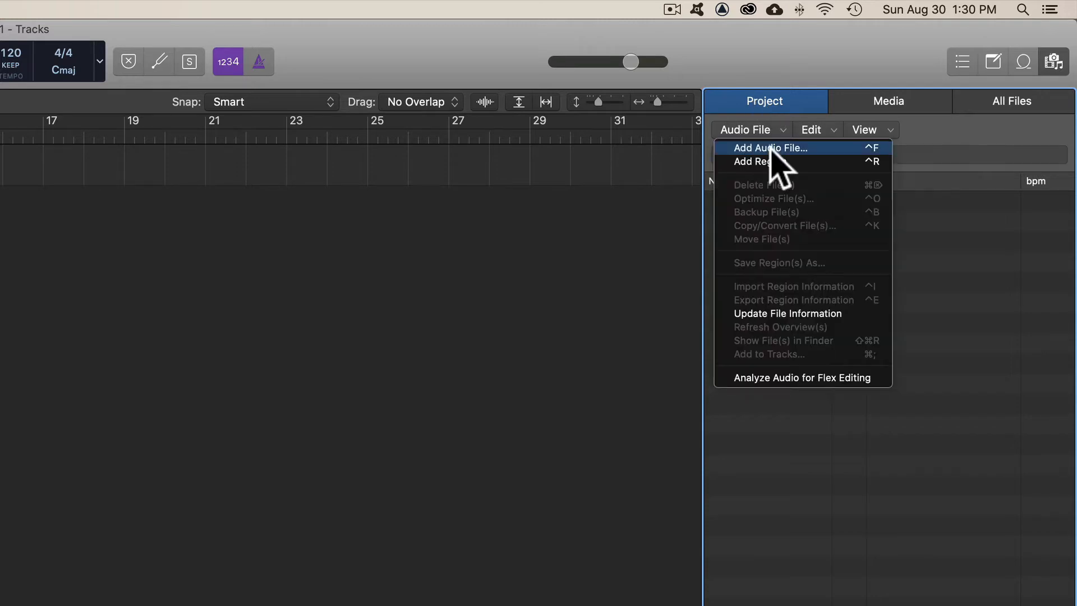
click(771, 147)
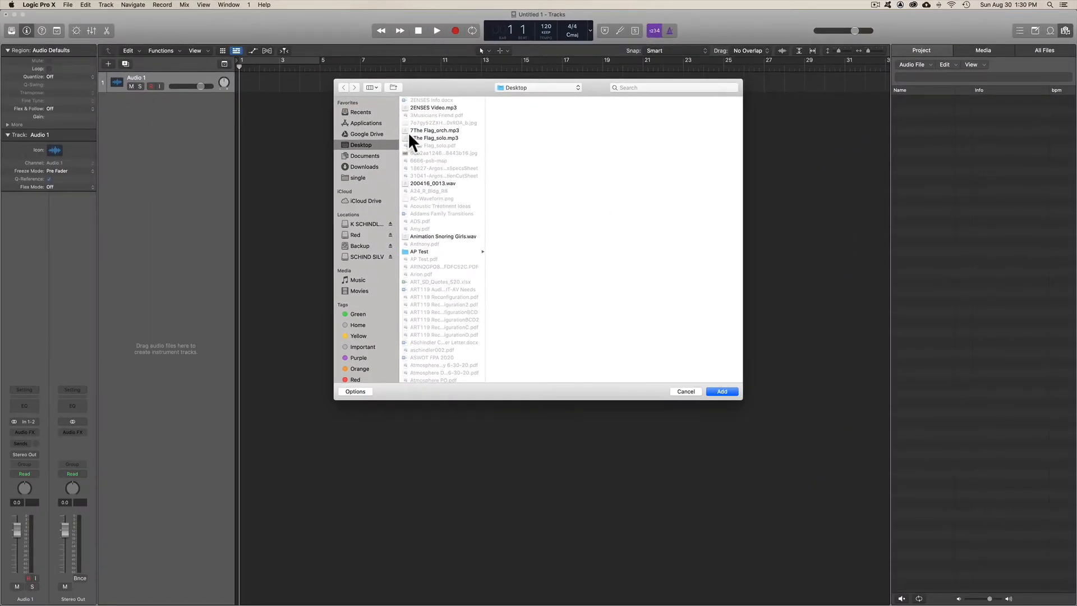
click(342, 141)
scroll(446, 186, down, 20)
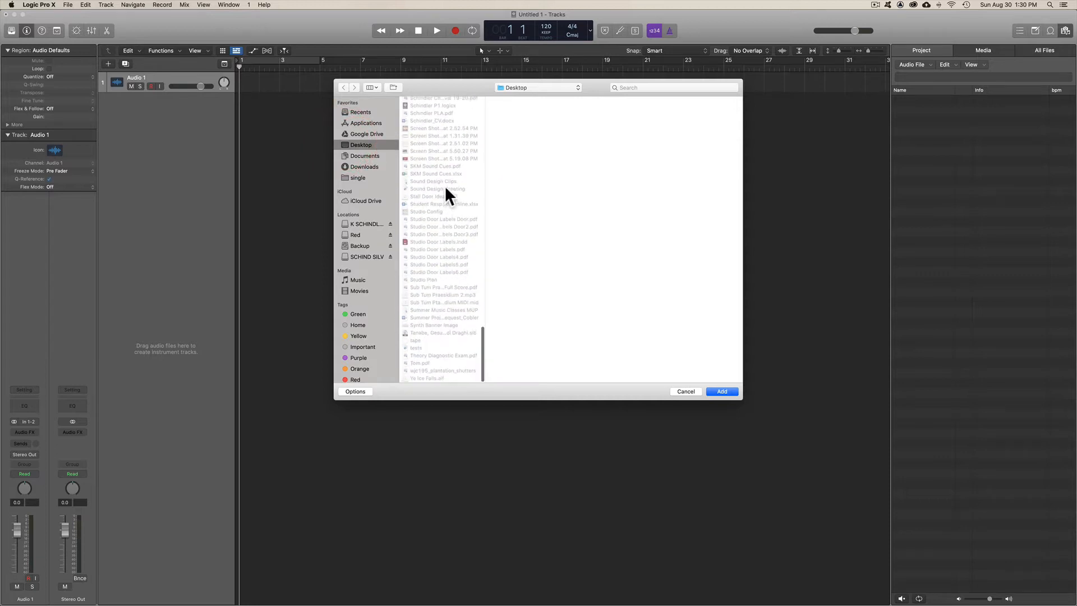
click(412, 375)
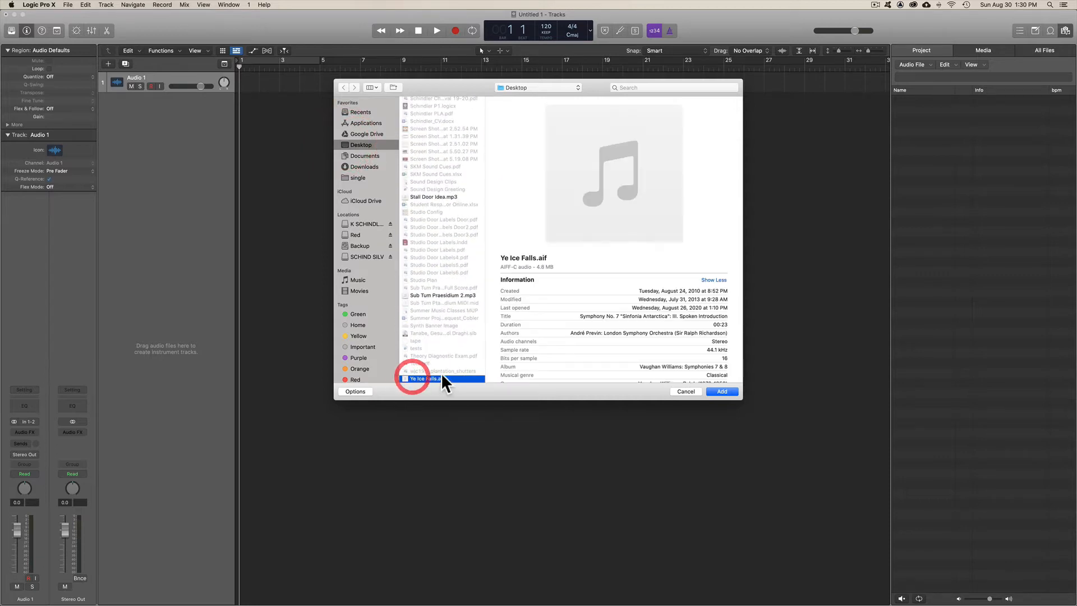
click(721, 391)
click(724, 392)
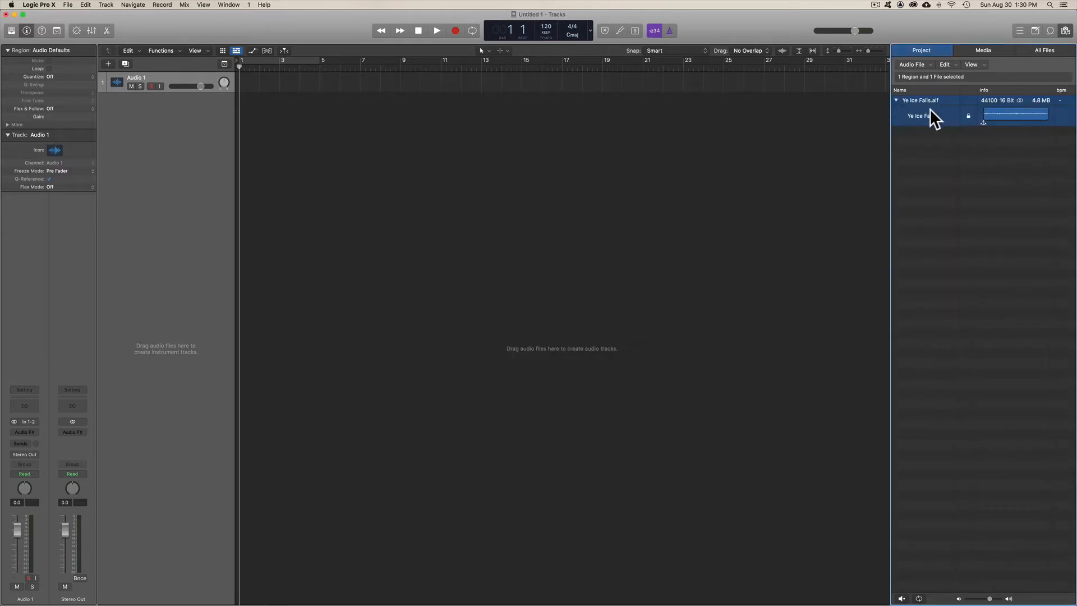
Place the Ye Ice Falls audio at bar 1 on the audio track and play back its opening.
drag(938, 114, 237, 82)
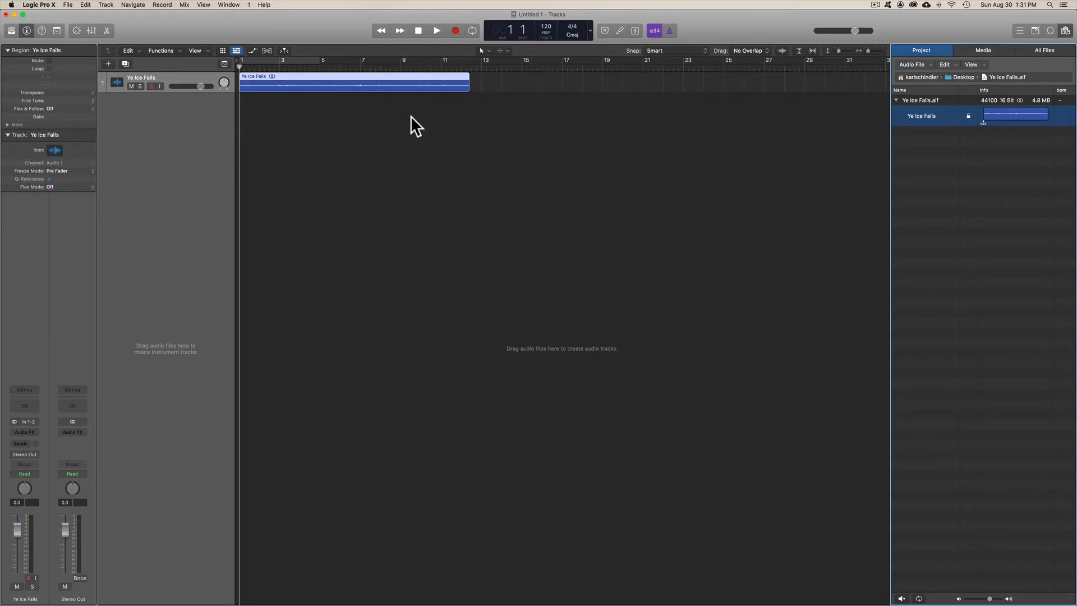
key(z)
click(397, 79)
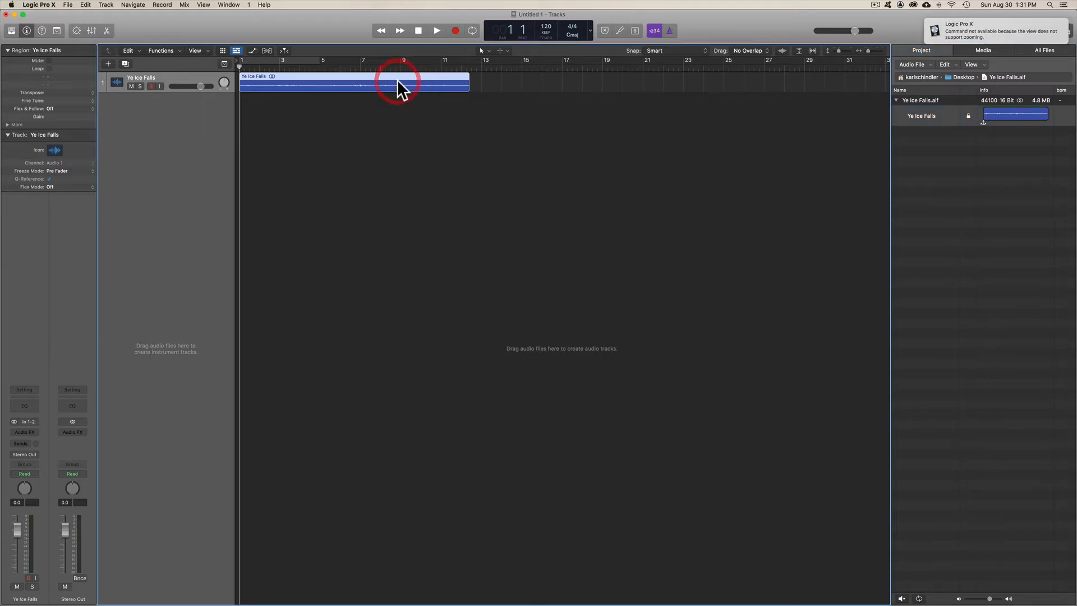
key(z)
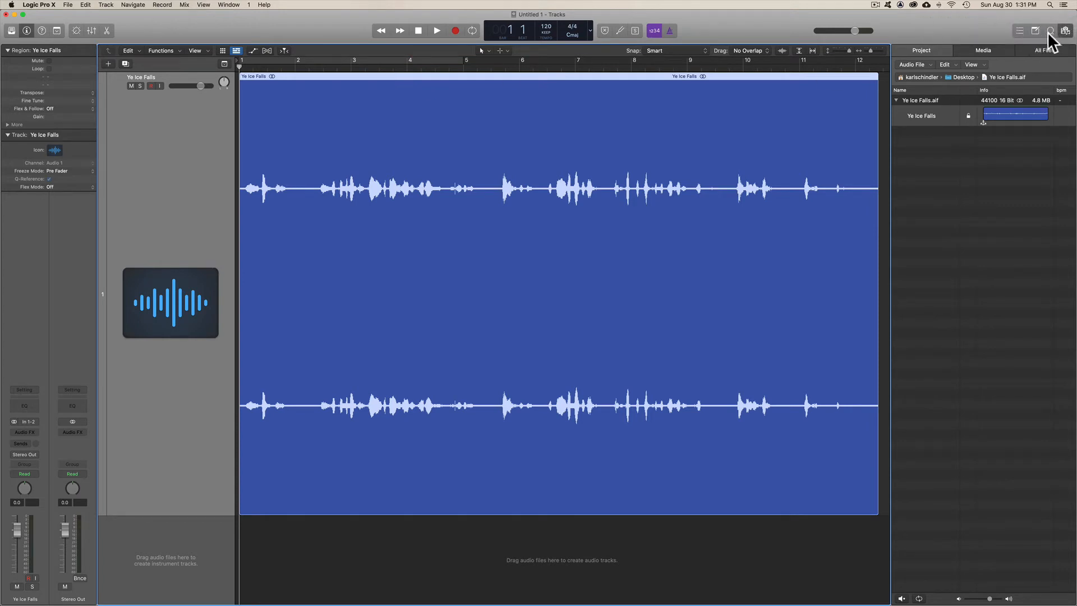
click(1066, 31)
click(1066, 32)
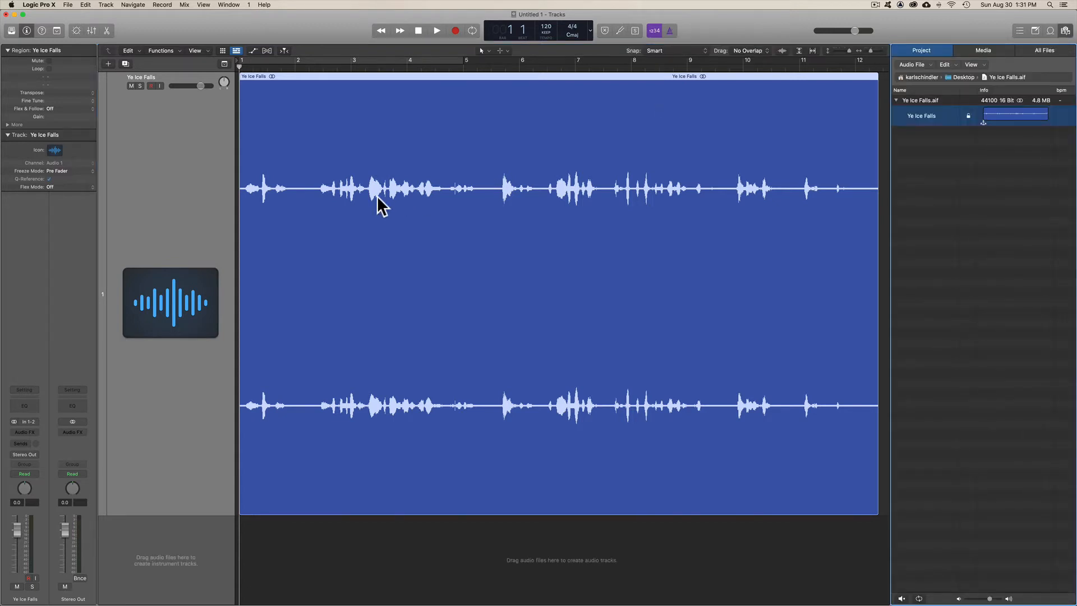
key(space)
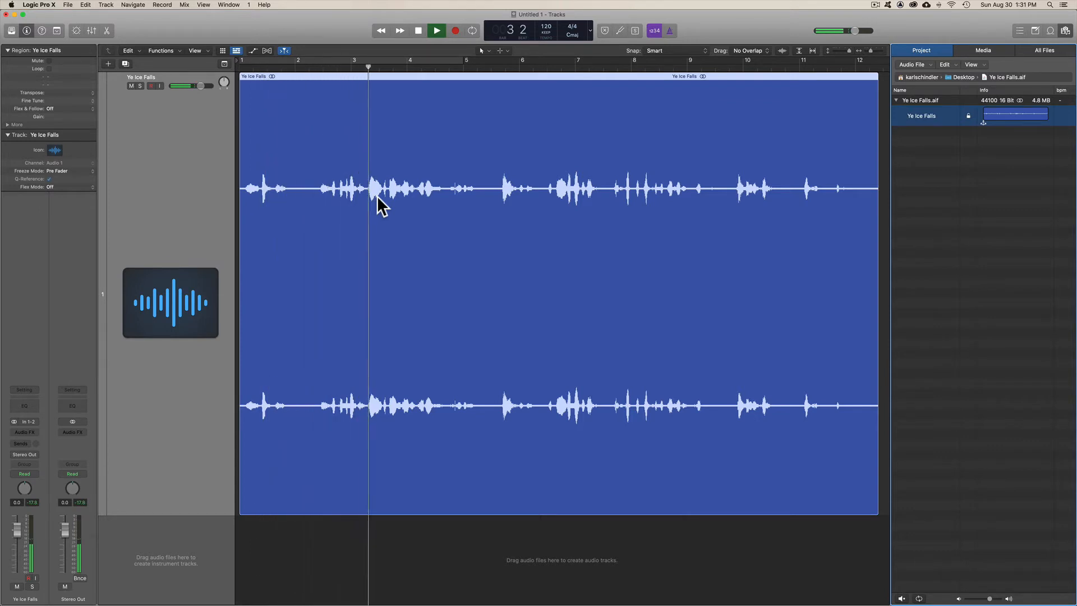
key(space)
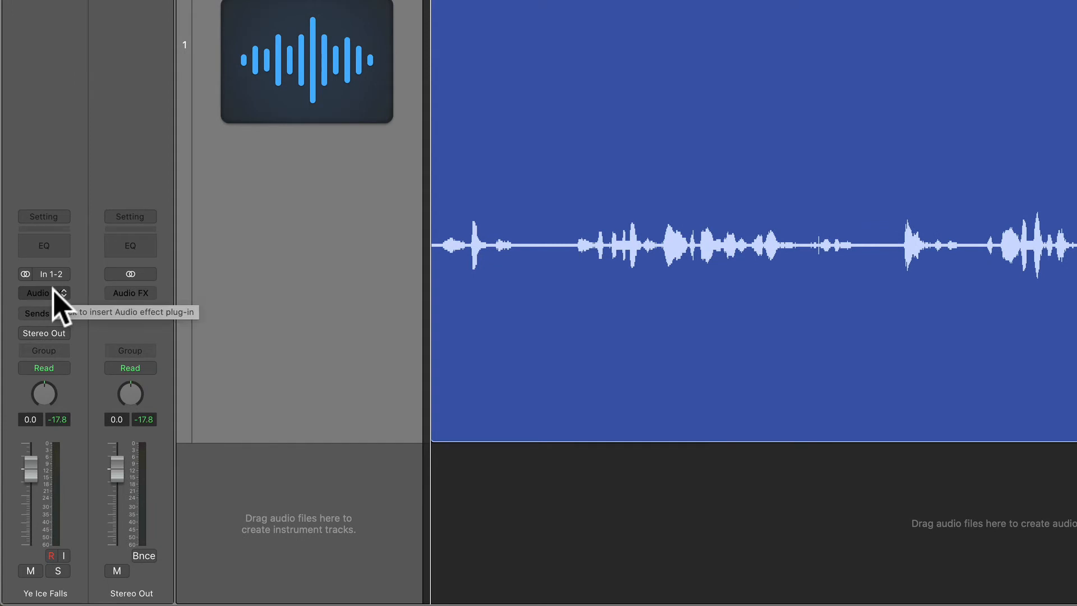
Insert the Gain utility plug-in on the Ye Ice Falls track and move its window clear of the upper waveform.
click(62, 295)
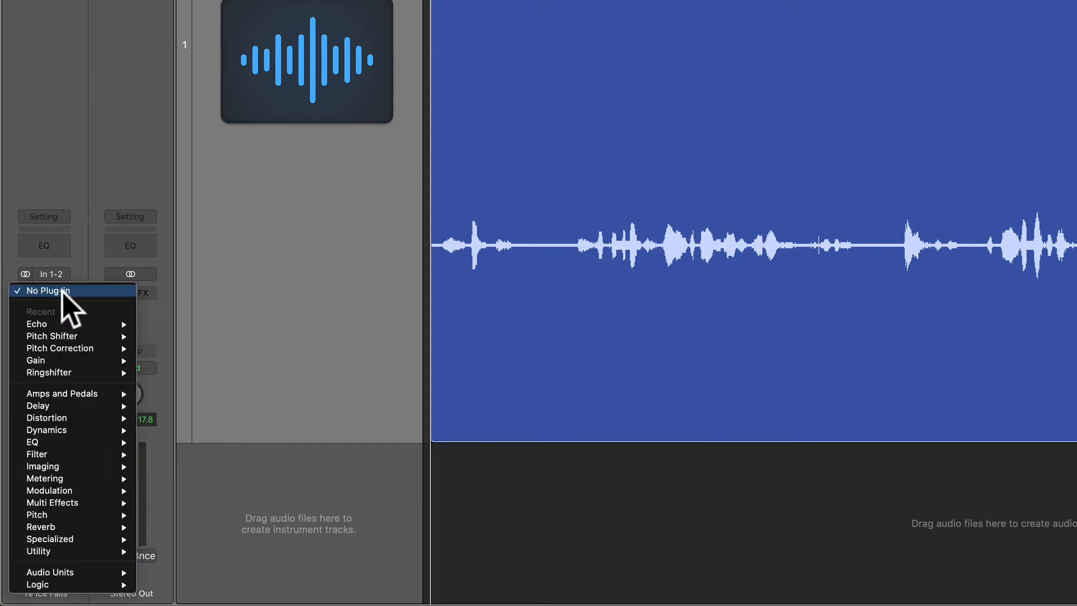
mouse_move(42, 551)
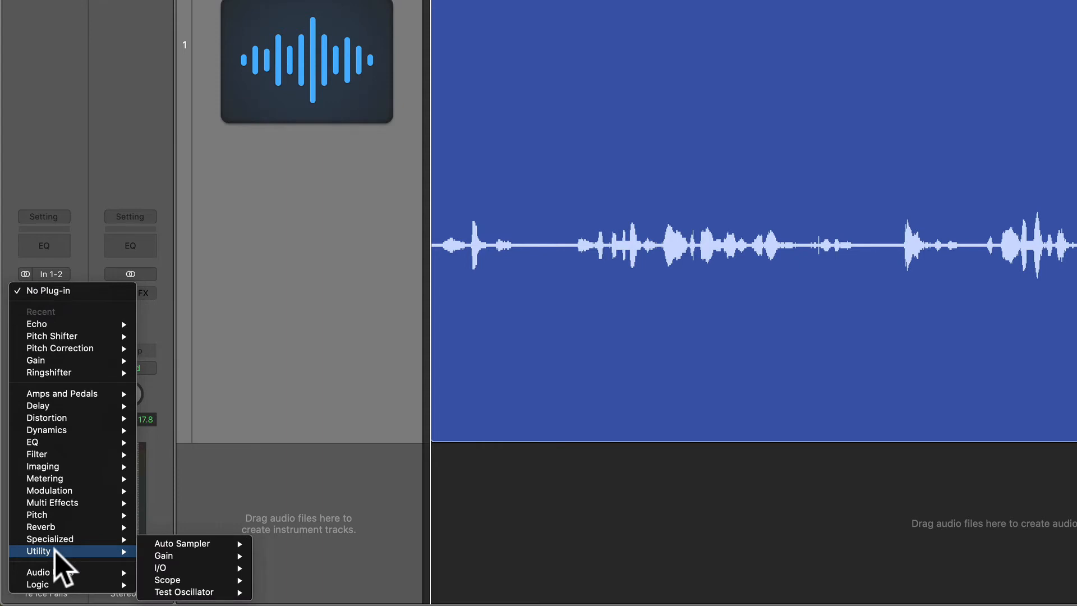
click(308, 166)
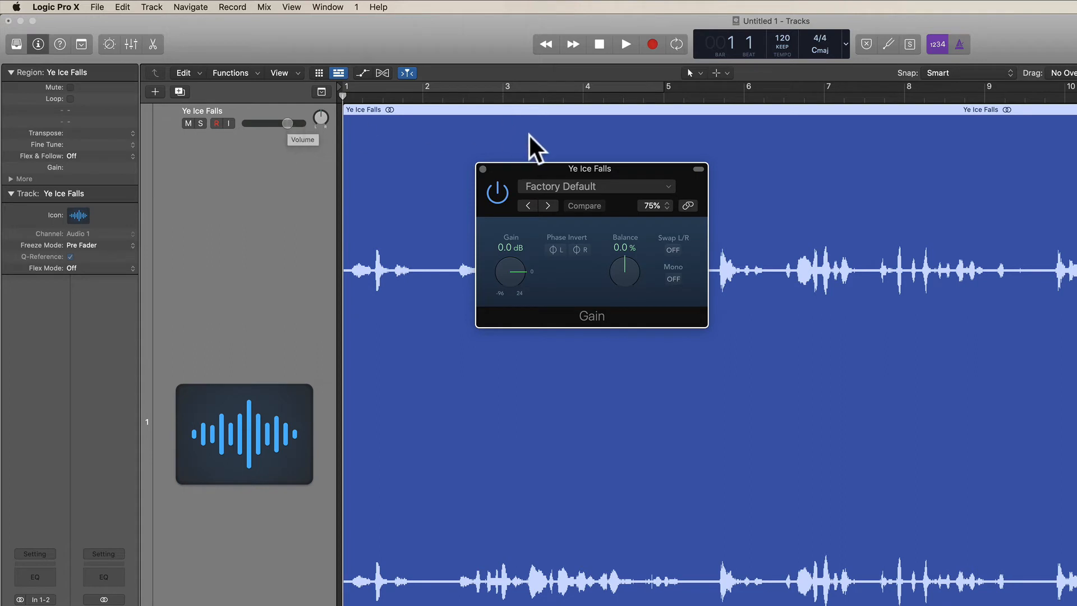
drag(538, 169, 594, 318)
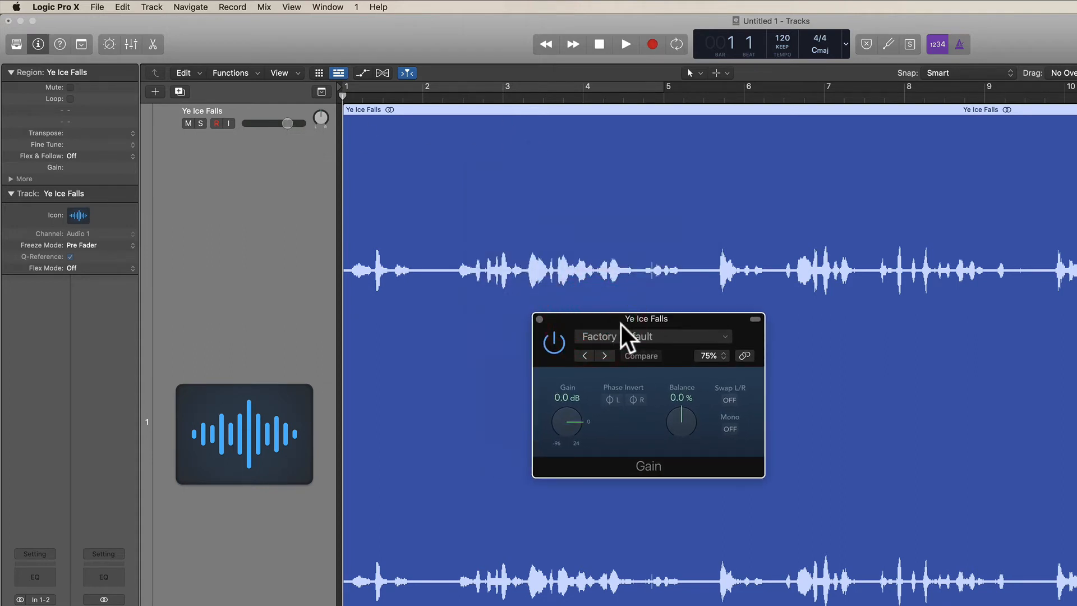
drag(609, 320, 554, 307)
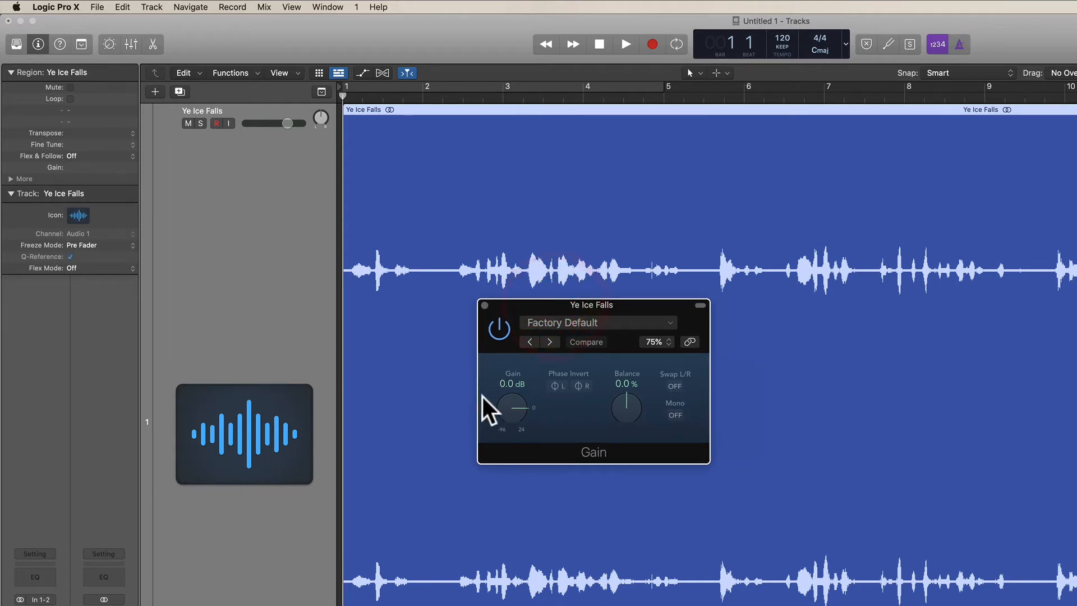
Raise the plug-in's gain to +17.0 dB while playing the track, and close the plug-in window.
drag(510, 407, 502, 297)
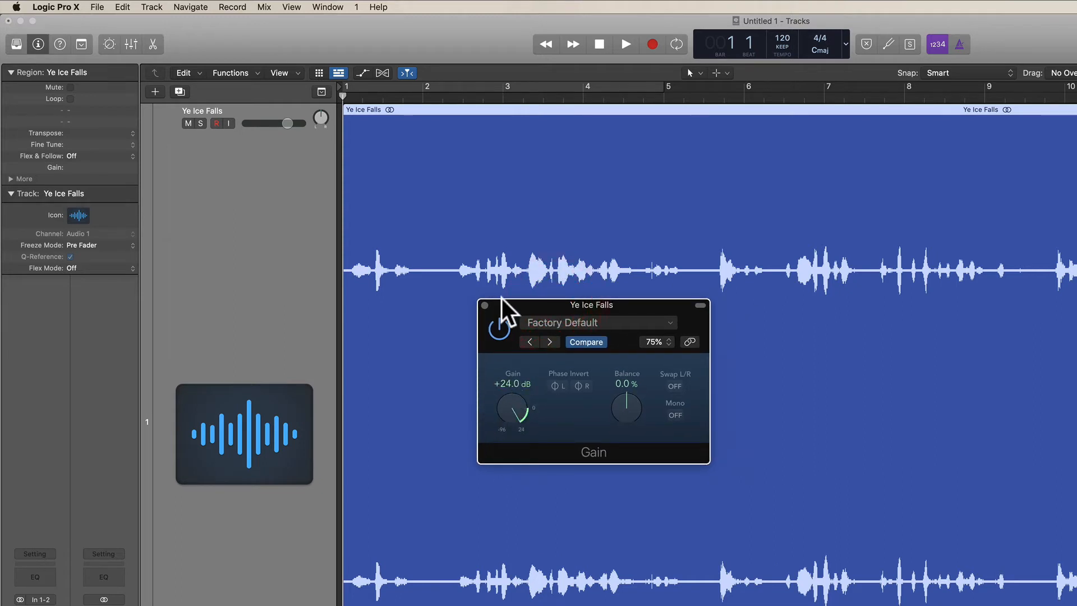
drag(499, 406, 506, 408)
key(space)
drag(507, 413, 505, 388)
key(space)
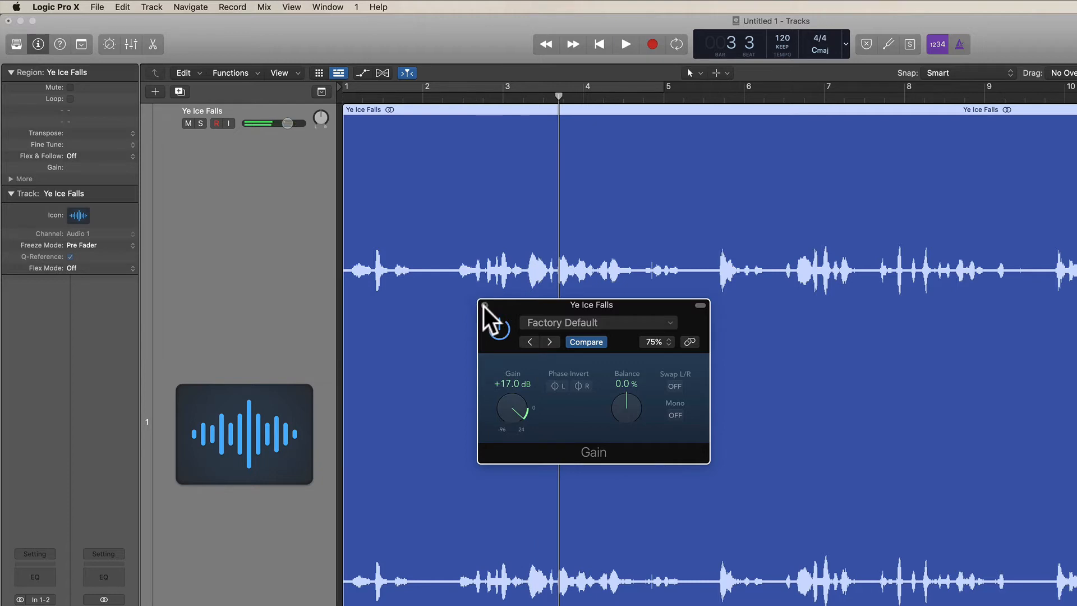
click(485, 305)
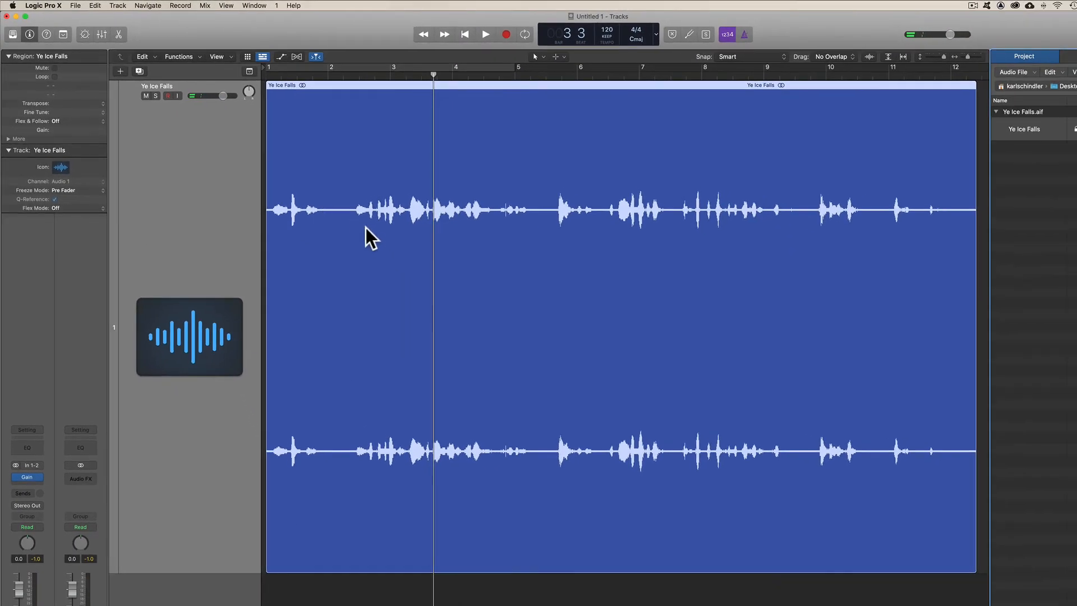
Play the Ye Ice Falls track from the beginning to check the boosted level.
key(Return)
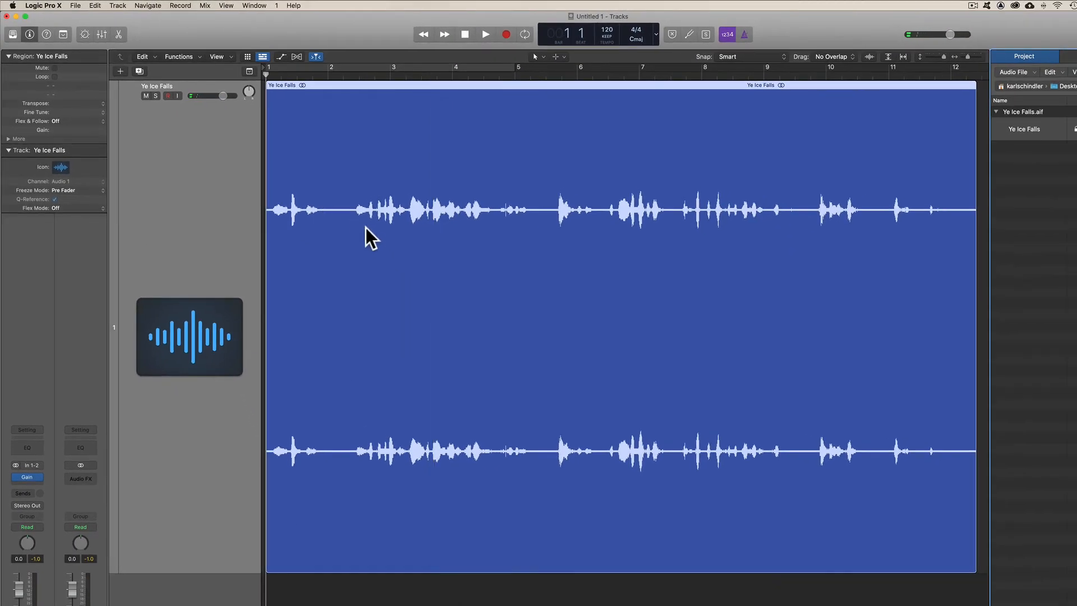
key(space)
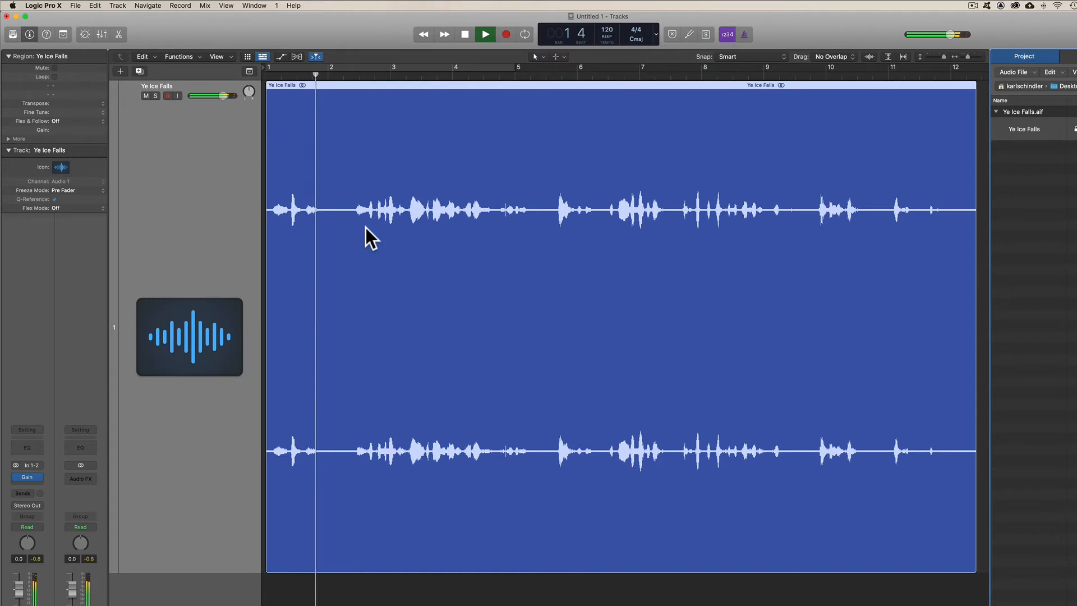
key(space)
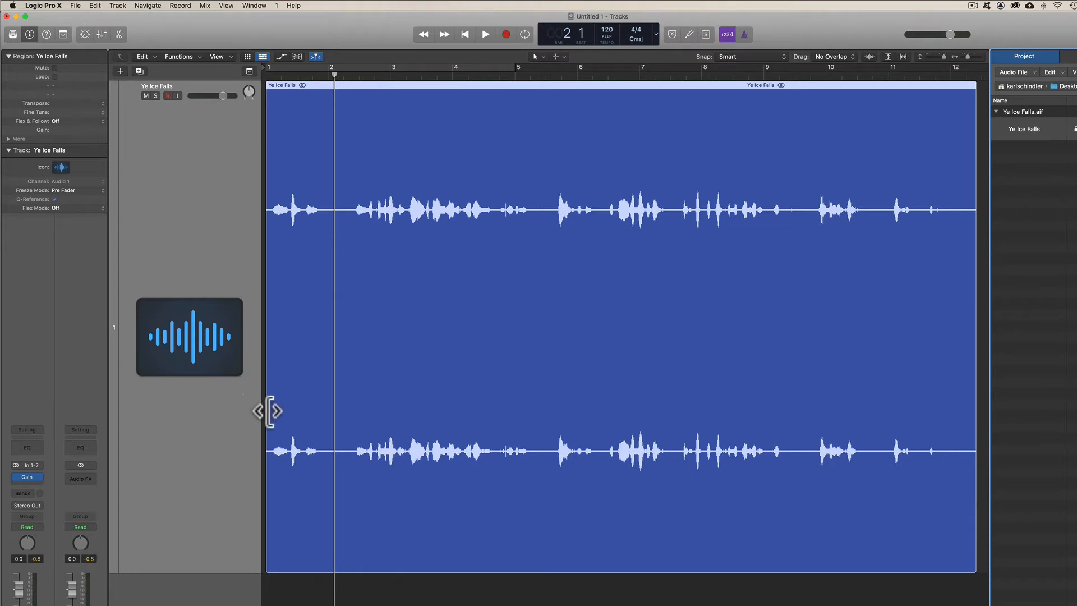
Try trimming the end of the Ye Ice Falls region back to about bar 2 beat 3, and undo the trim.
mouse_move(267, 411)
mouse_down()
mouse_move(587, 438)
mouse_move(250, 409)
mouse_up()
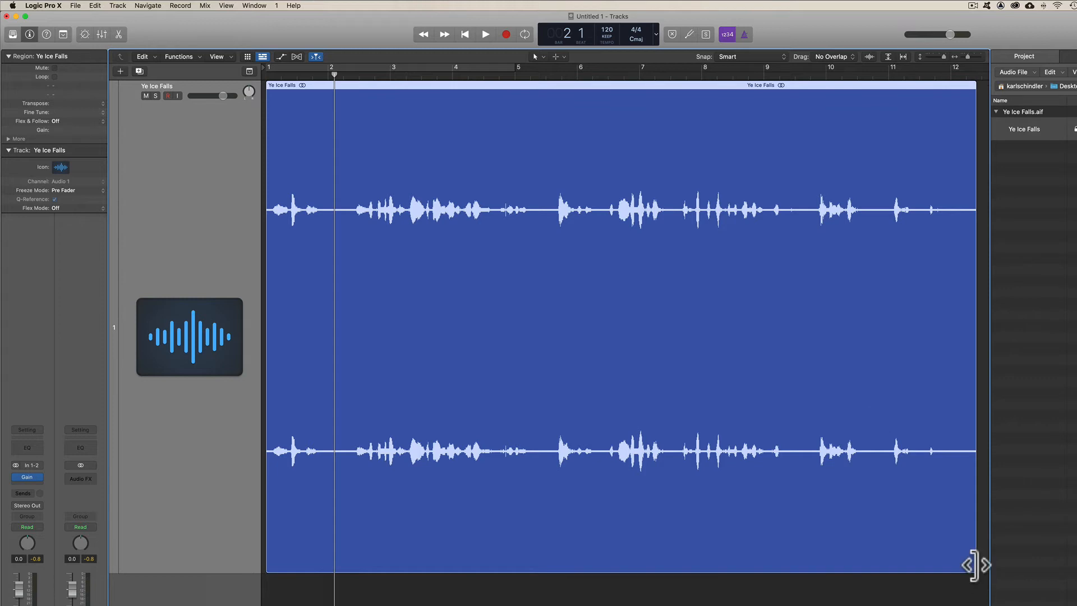
drag(975, 565, 358, 540)
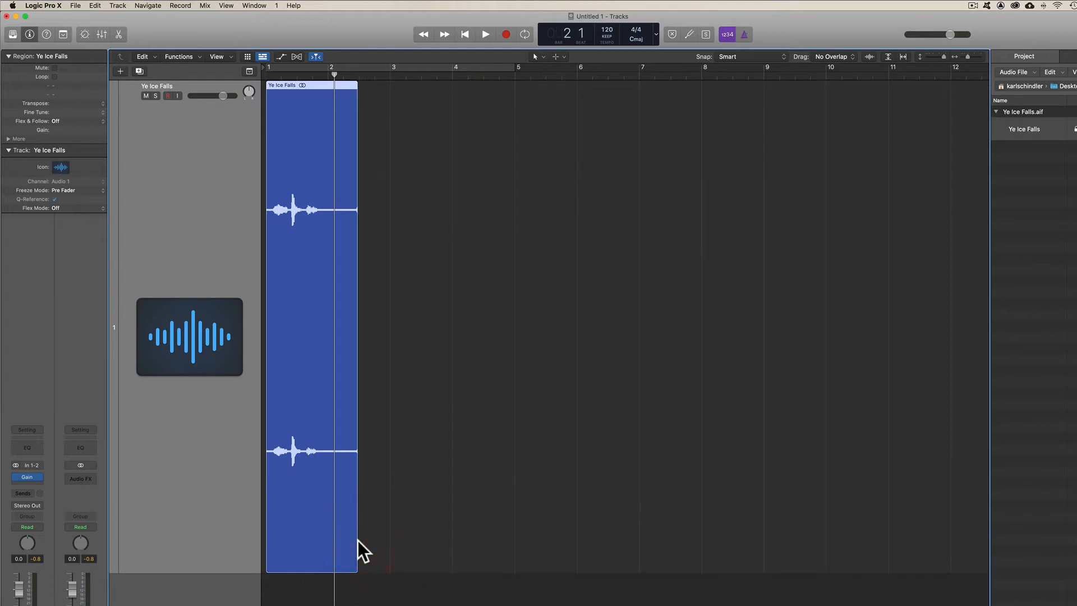
key(super+z)
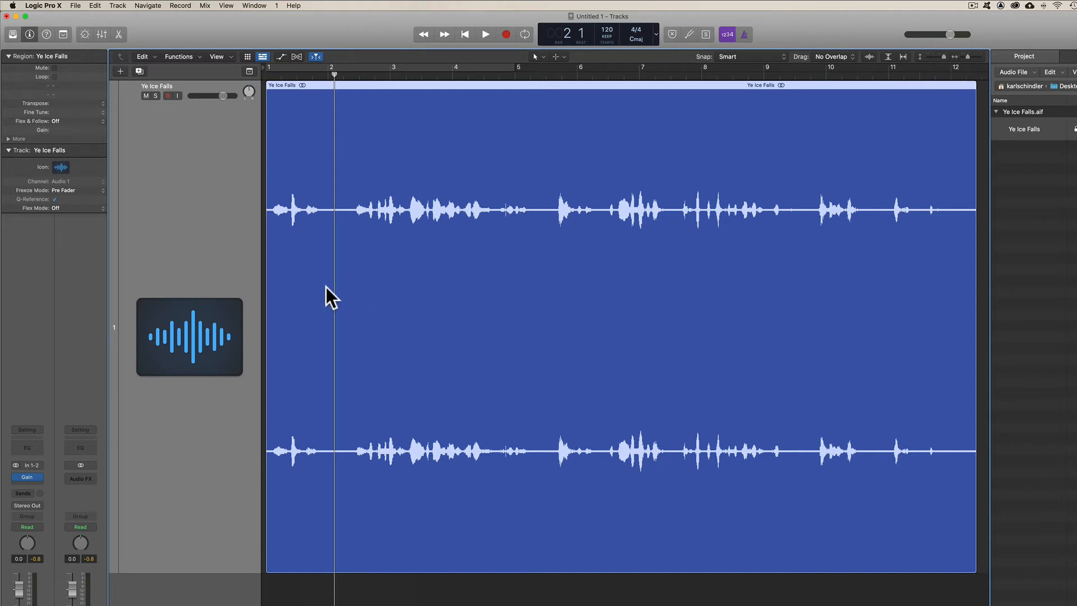
Examine the first phrase's waveform up close and play it from bar 1 to about bar 2.
mouse_move(309, 284)
mouse_down()
mouse_move(321, 283)
mouse_move(309, 284)
mouse_up()
alt+scroll(310, 284, up, 3)
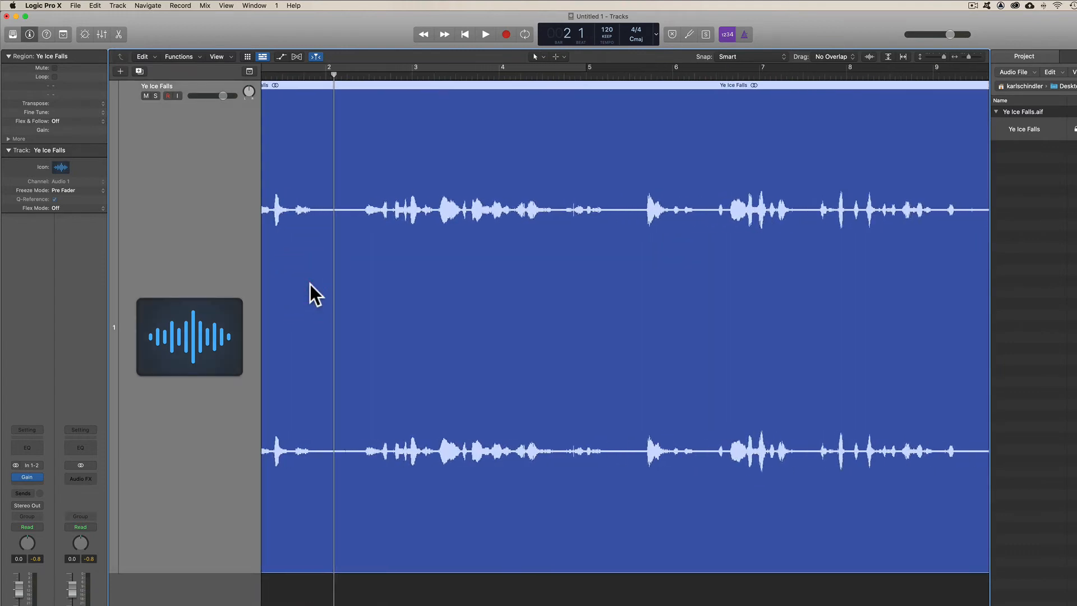
alt+scroll(310, 284, up, 5)
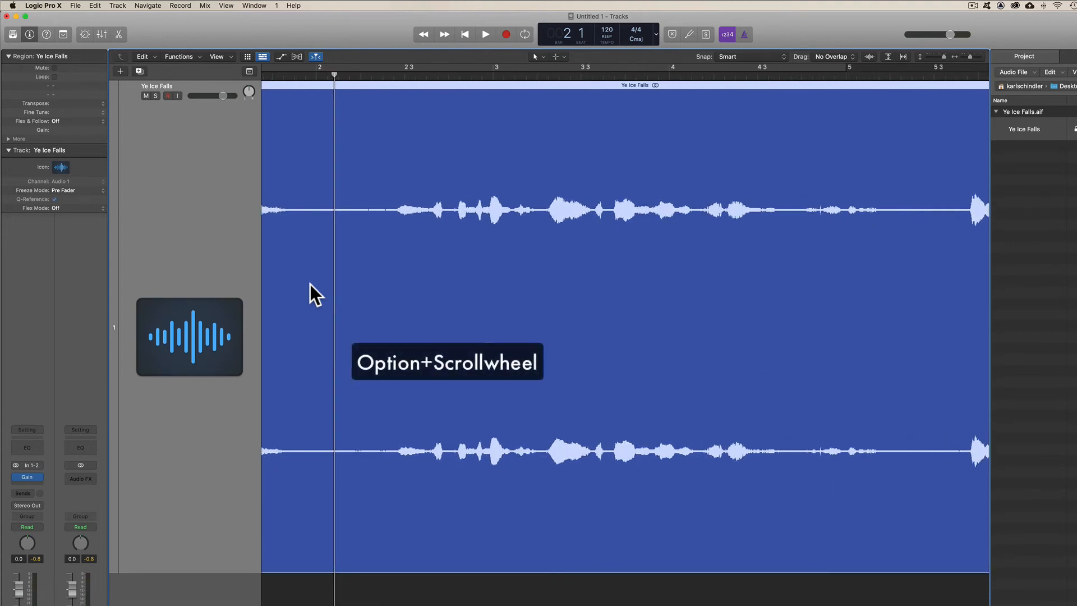
scroll(309, 284, left, 5)
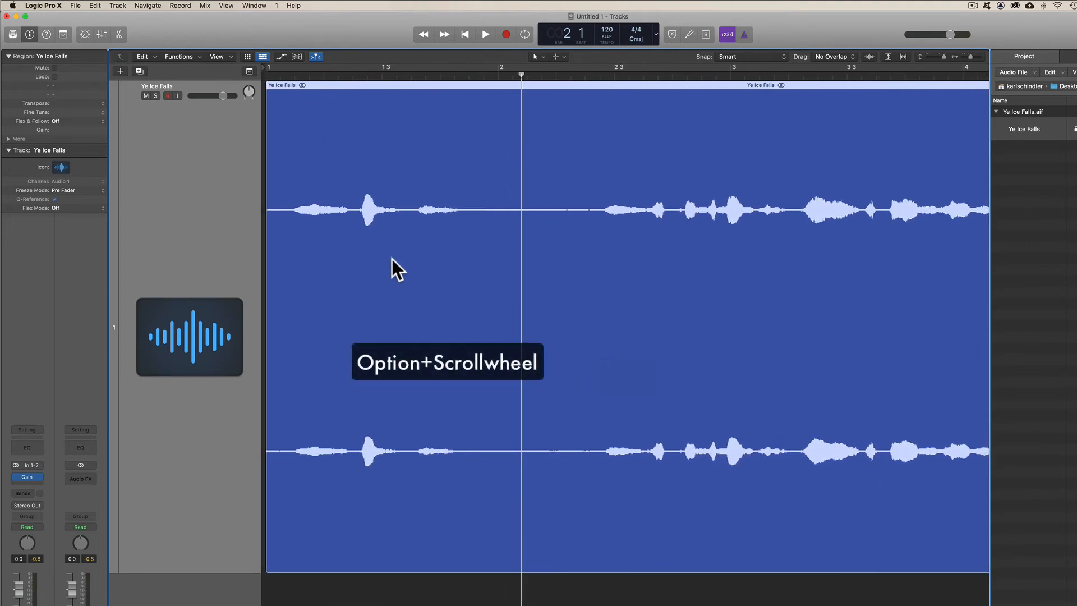
key(Return)
key(space)
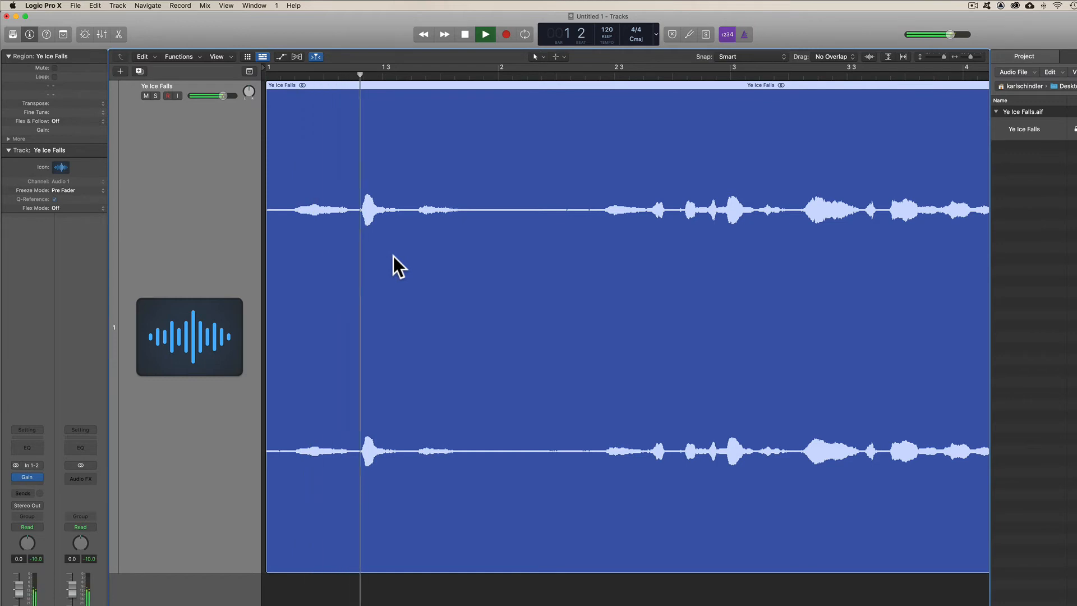
key(space)
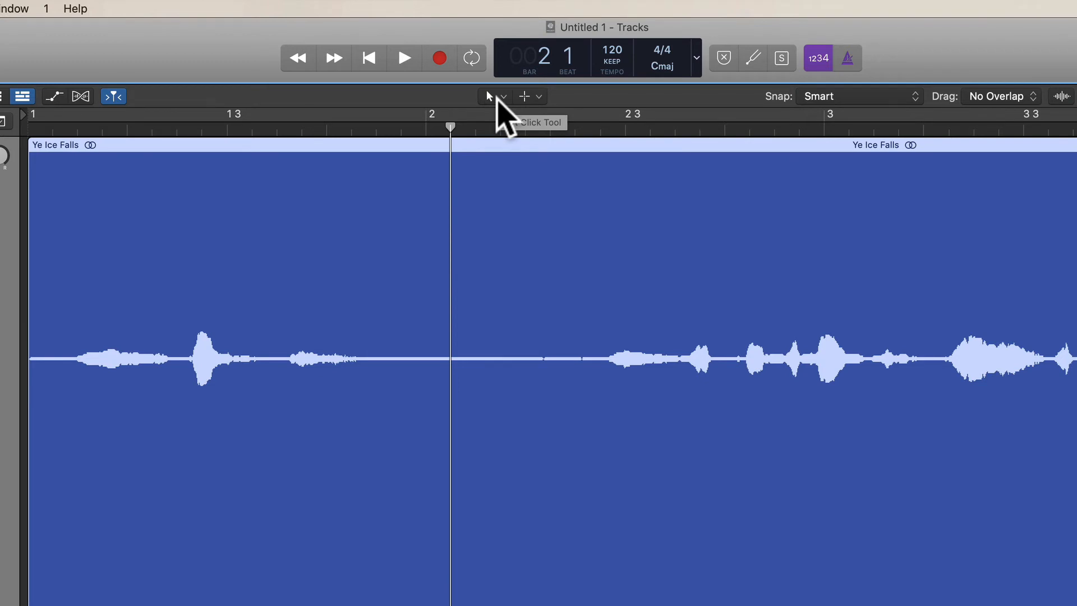
Choose the Pointer Tool as the main click tool for the tracks area.
click(497, 98)
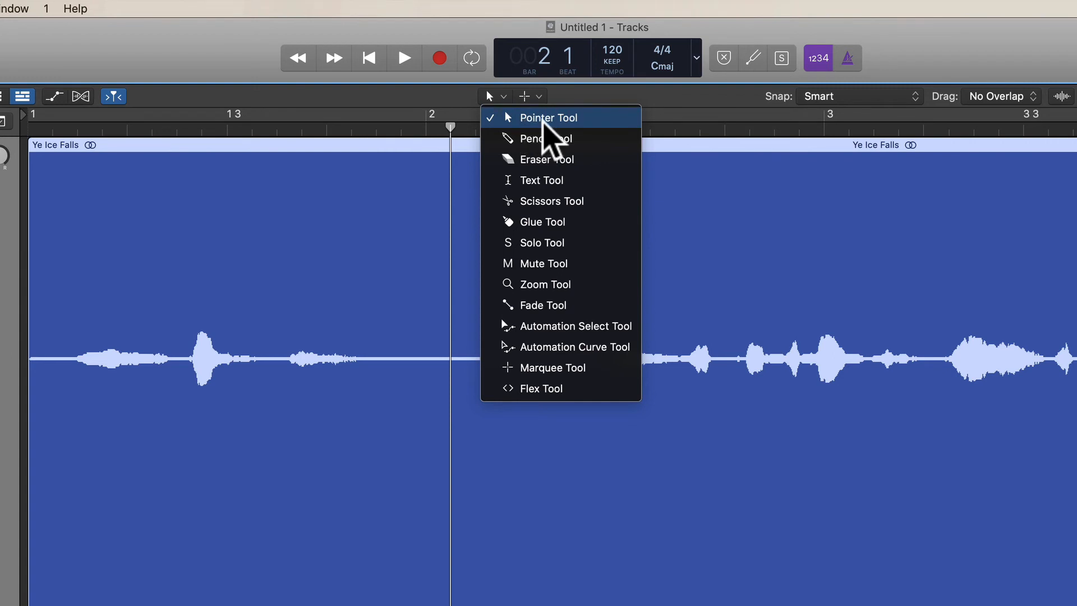
click(543, 119)
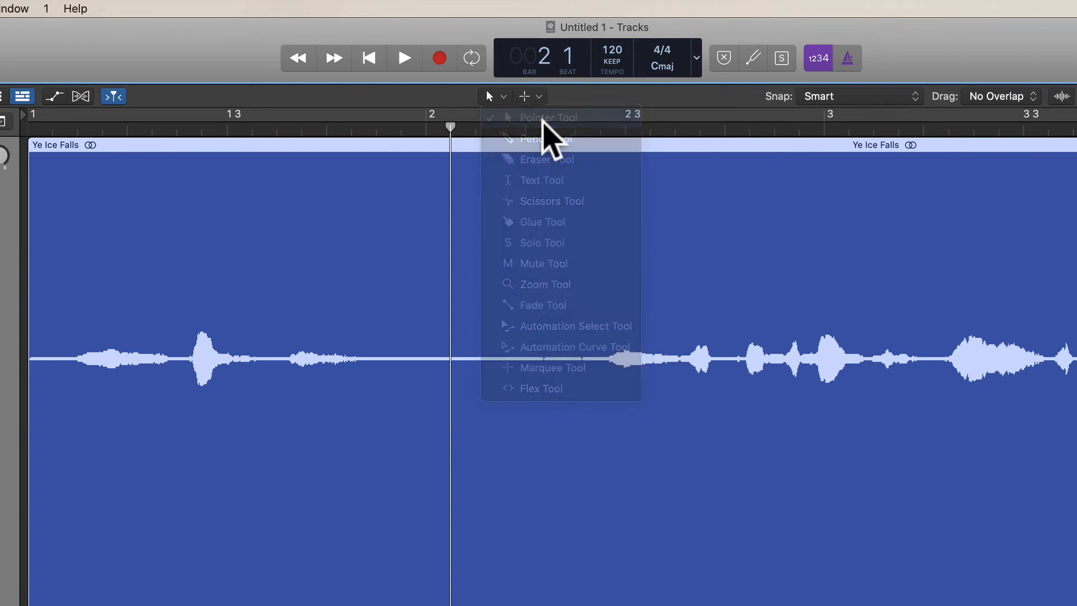
Keep the Pointer Tool as the main click tool and choose the Marquee Tool as the secondary click tool.
click(489, 96)
click(490, 98)
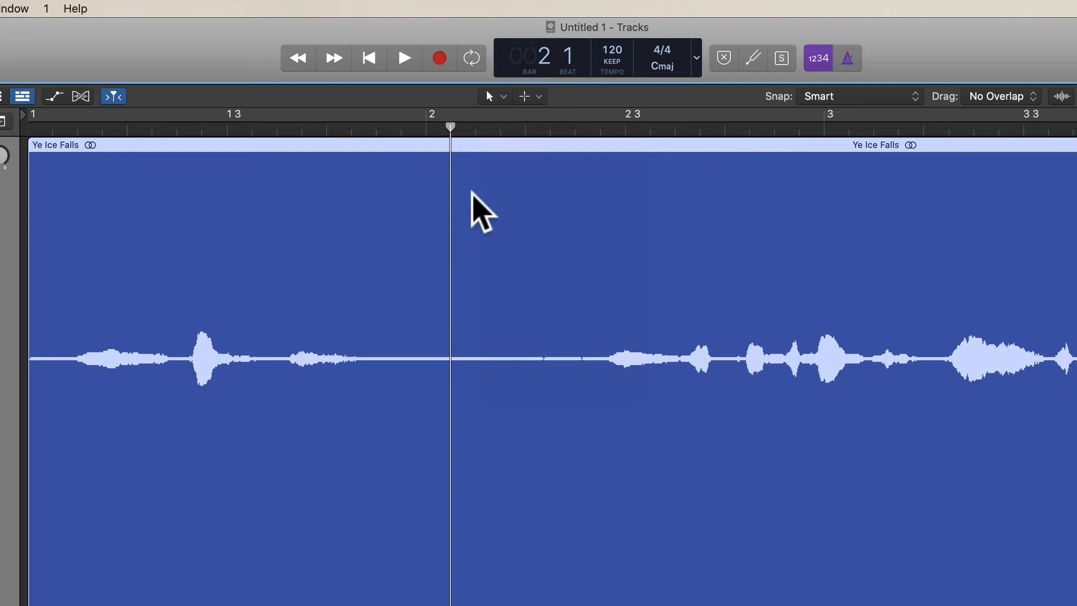
click(539, 98)
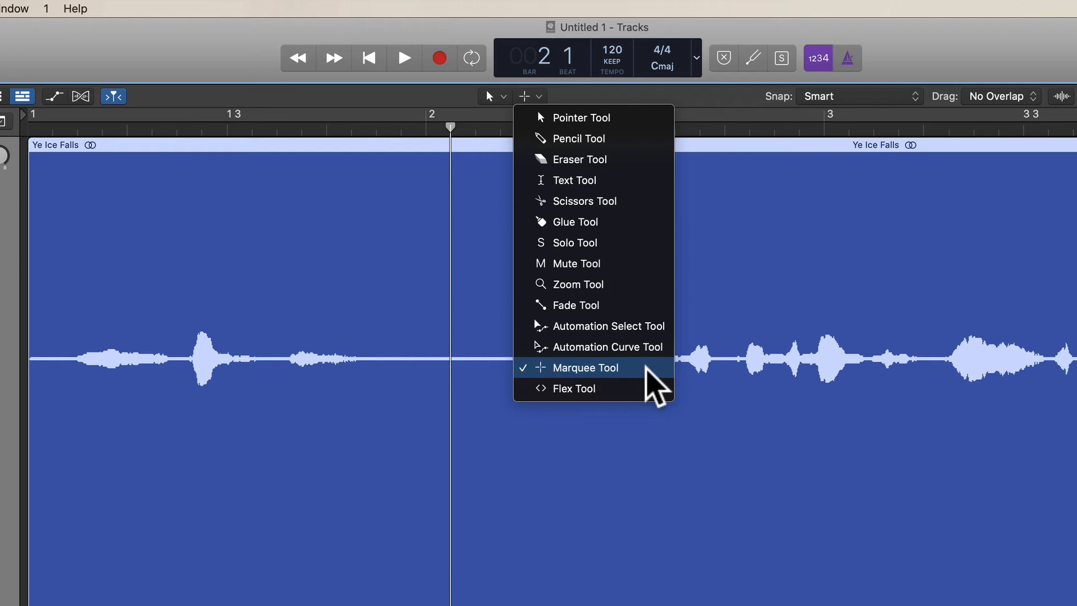
click(251, 312)
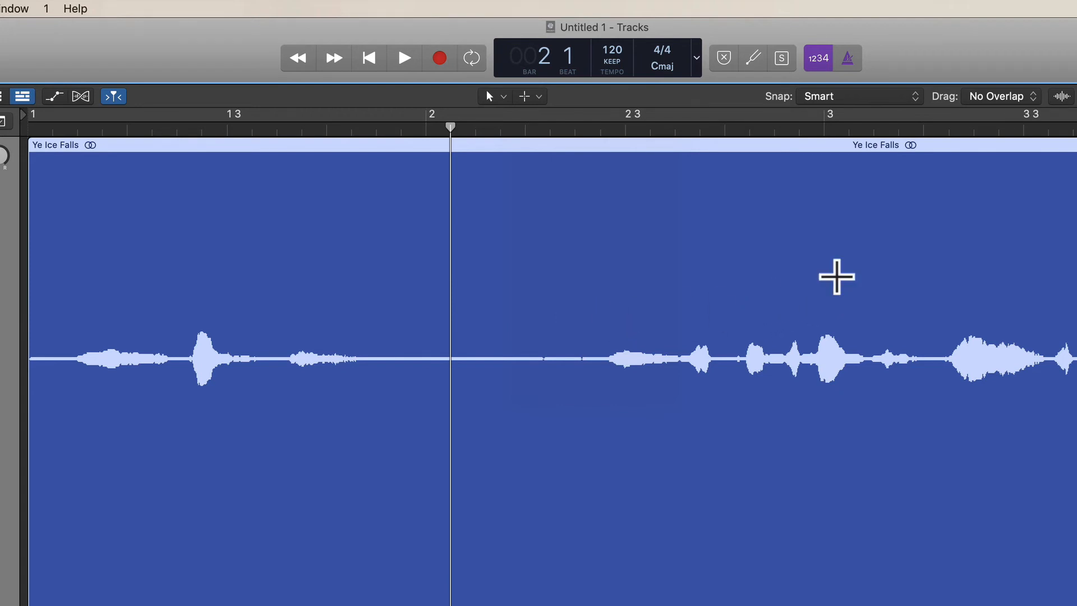
Place marquee start points at several spots between bars 1 and 3 of the region and play from them.
click(838, 276)
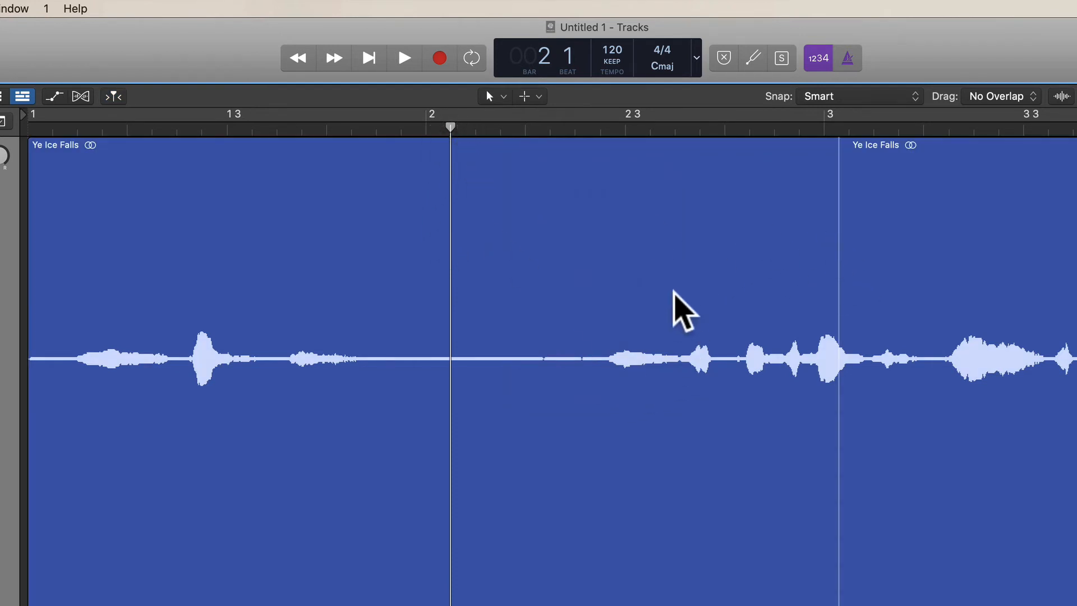
key(space)
click(343, 287)
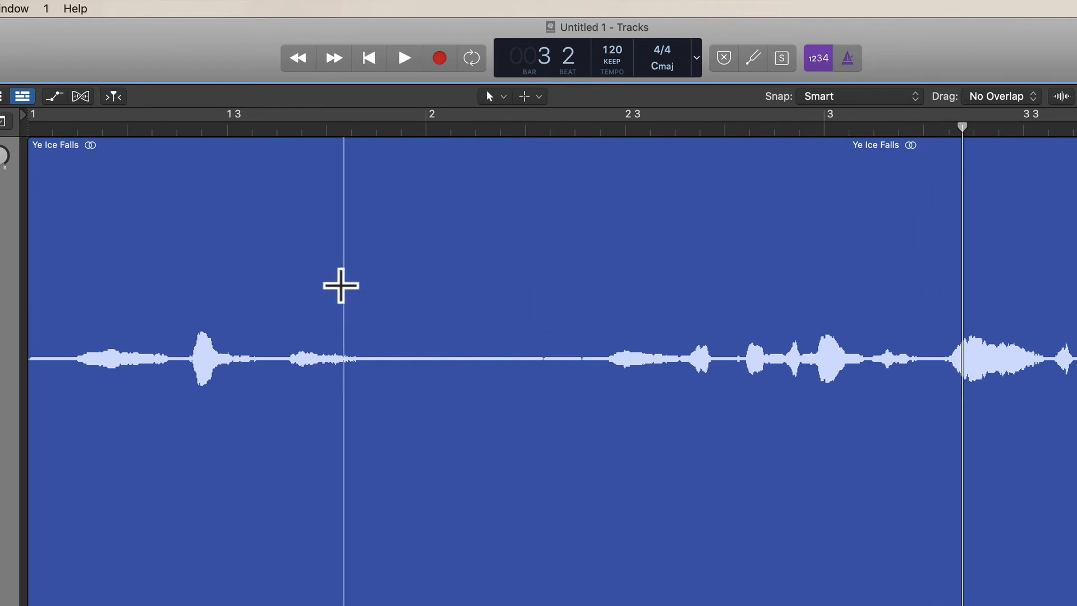
click(139, 257)
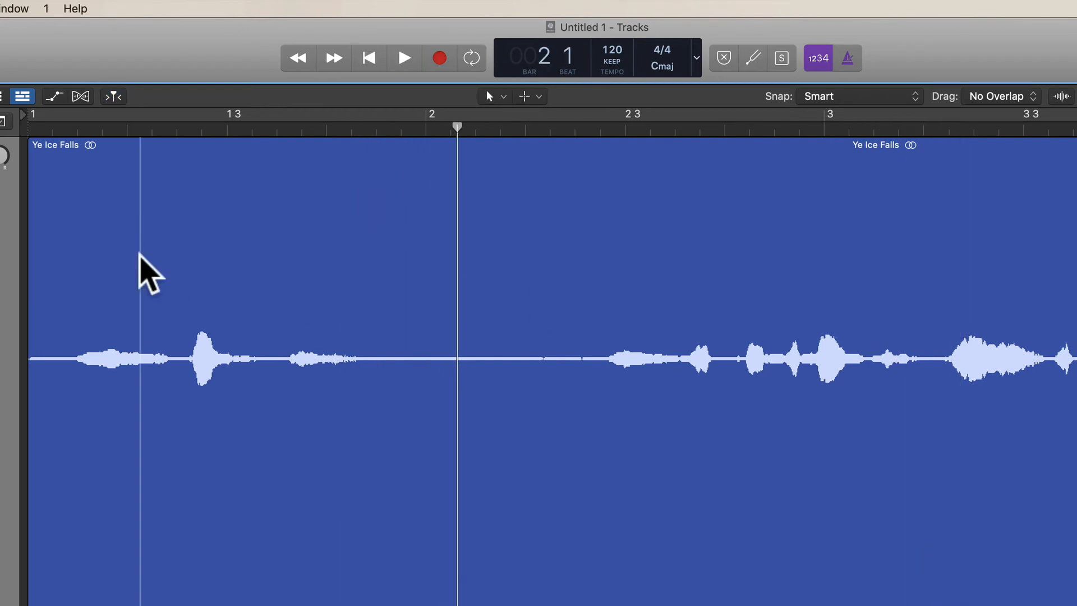
key(space)
super+click(873, 296)
key(space)
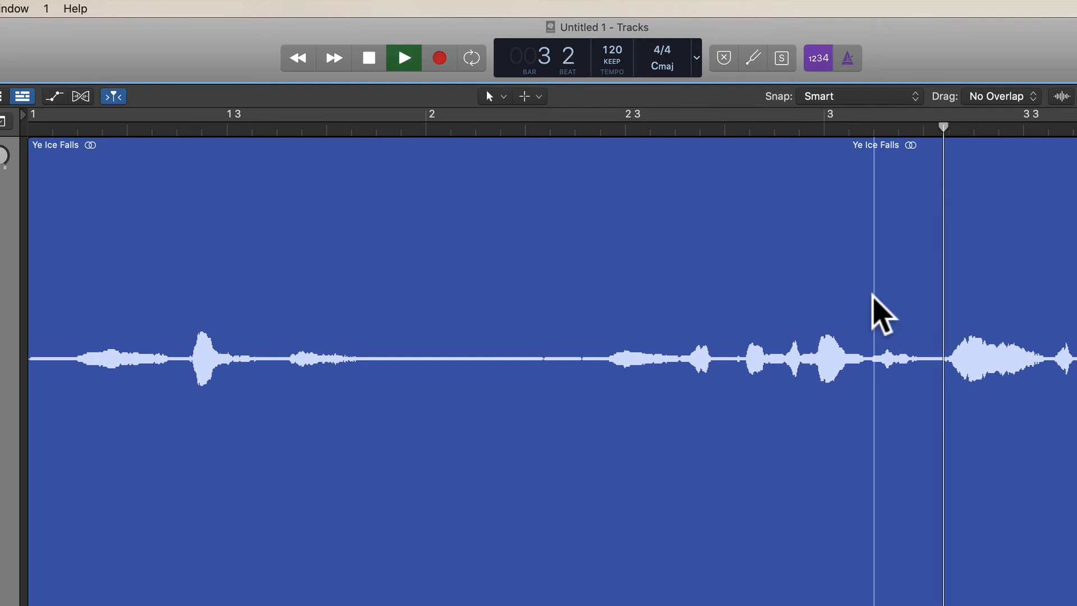
key(space)
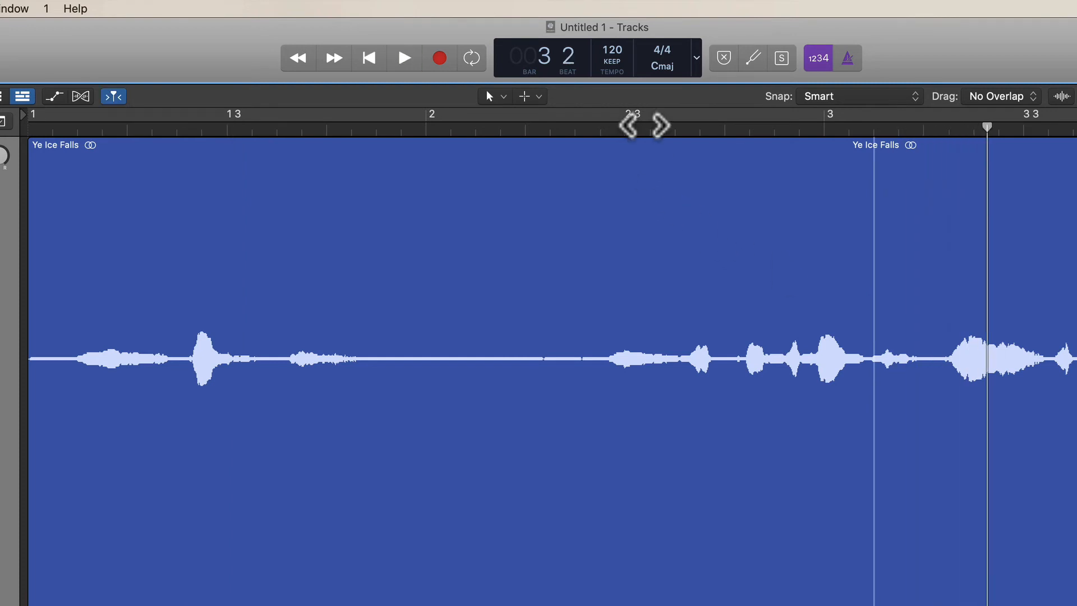
Move the playhead to just past bar 2 and select the Ye Ice Falls region.
click(645, 132)
drag(438, 131, 467, 130)
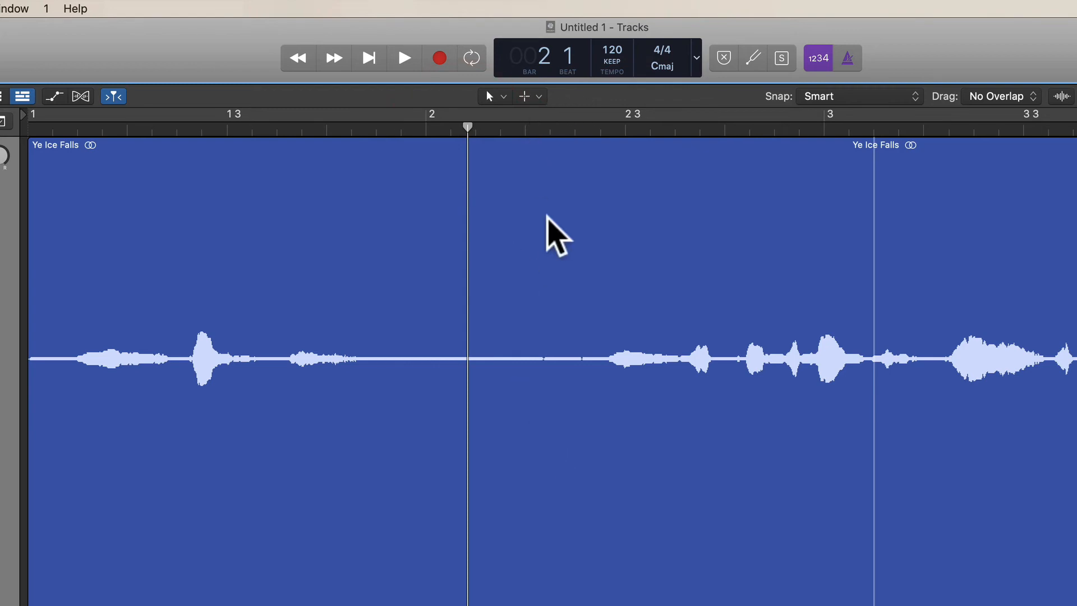
click(394, 213)
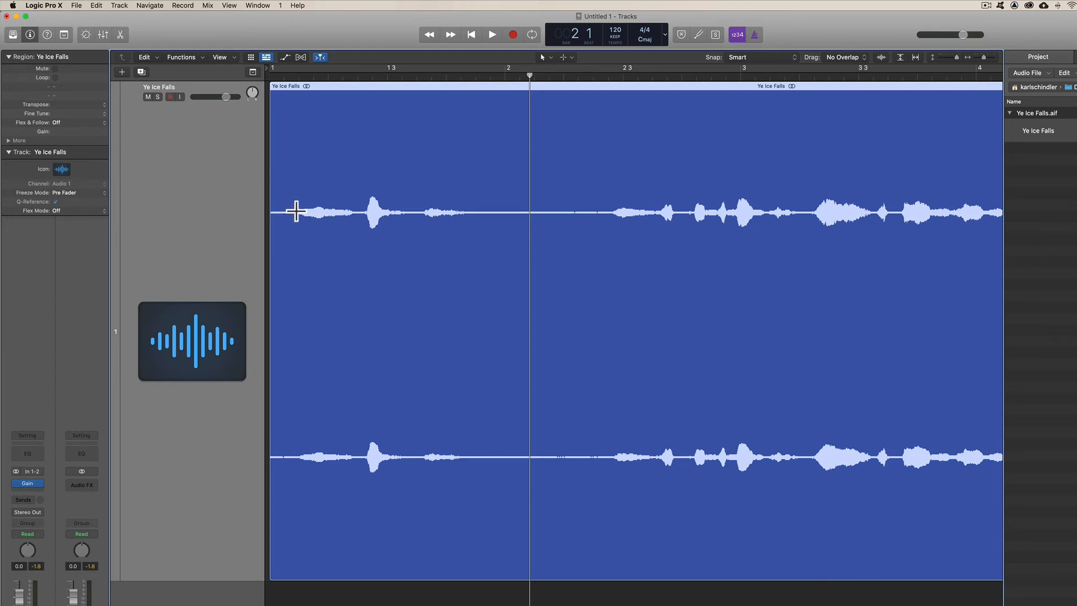
Marquee-select the first phrase from just after bar 1 to about bar 1 beat 4 and play the selection.
drag(297, 212, 476, 230)
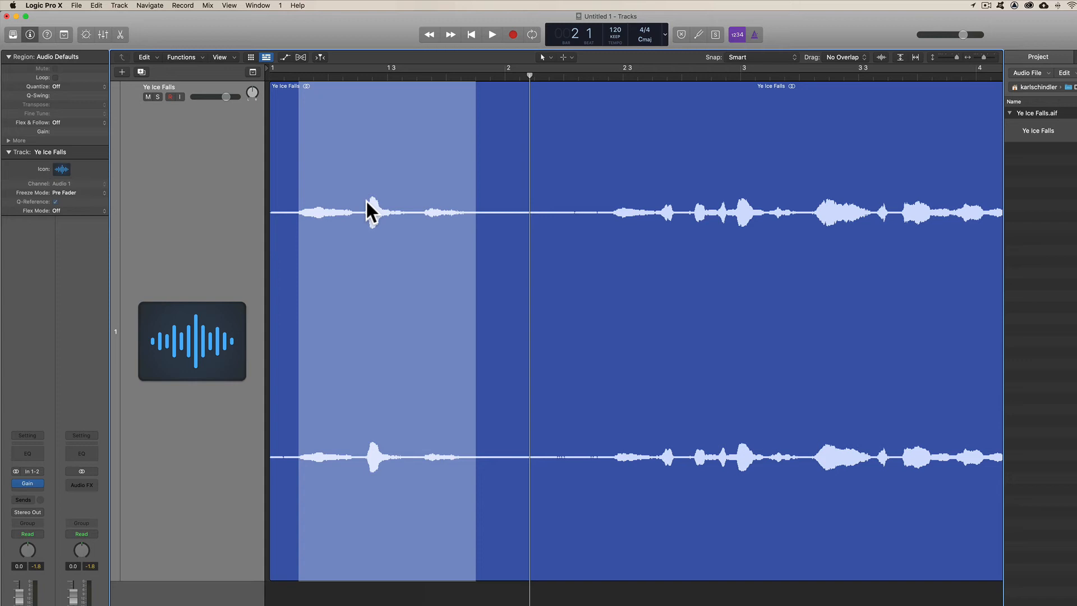
key(space)
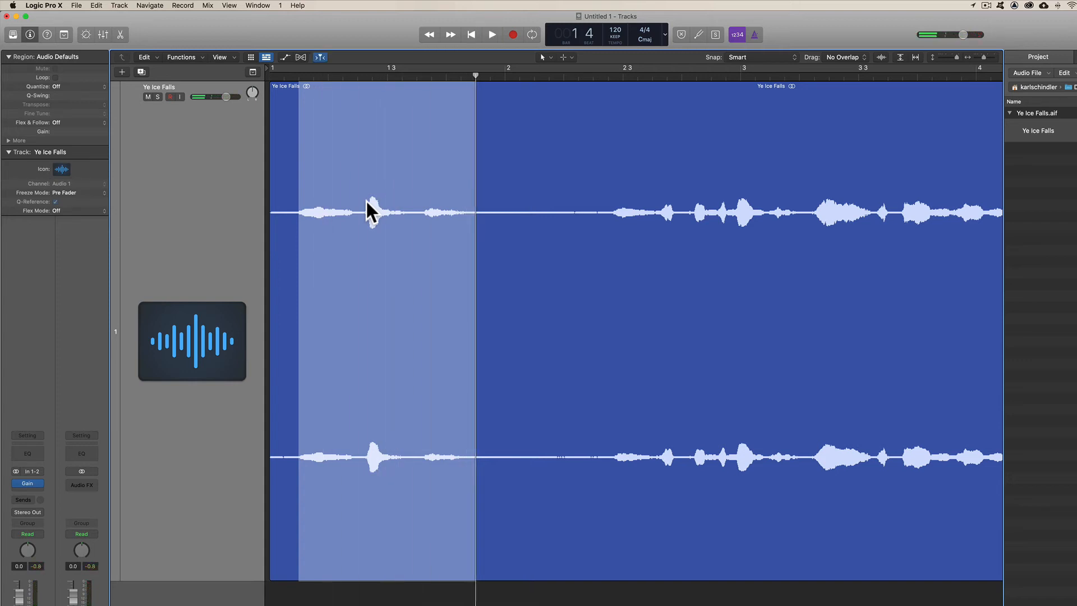
key(space)
Extend the marquee selection of the first phrase to just before bar 2, play it, and split the region at its borders.
drag(303, 211, 499, 224)
key(space)
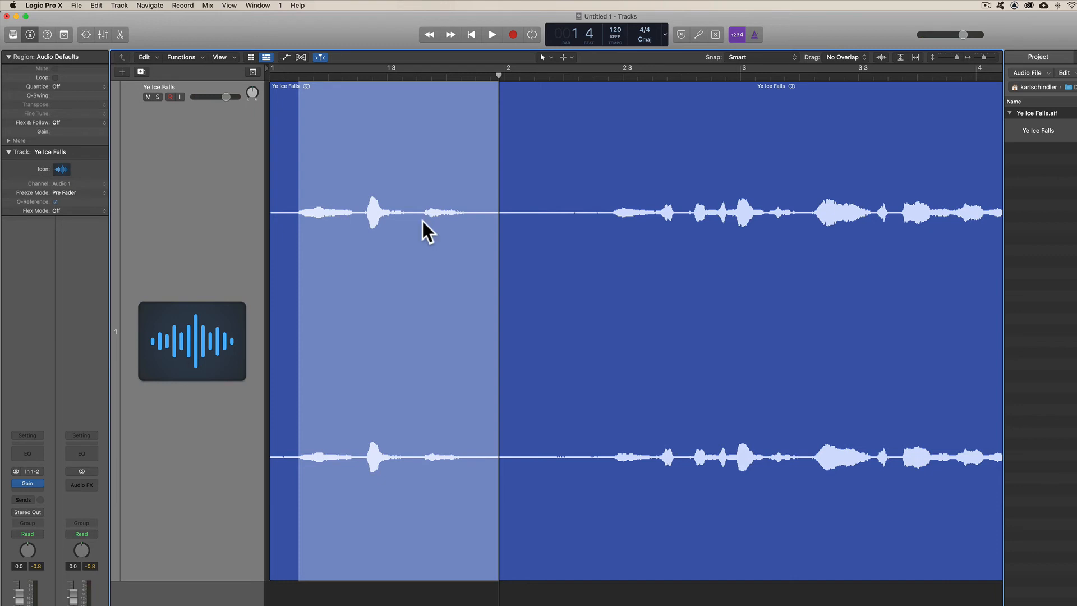
click(403, 260)
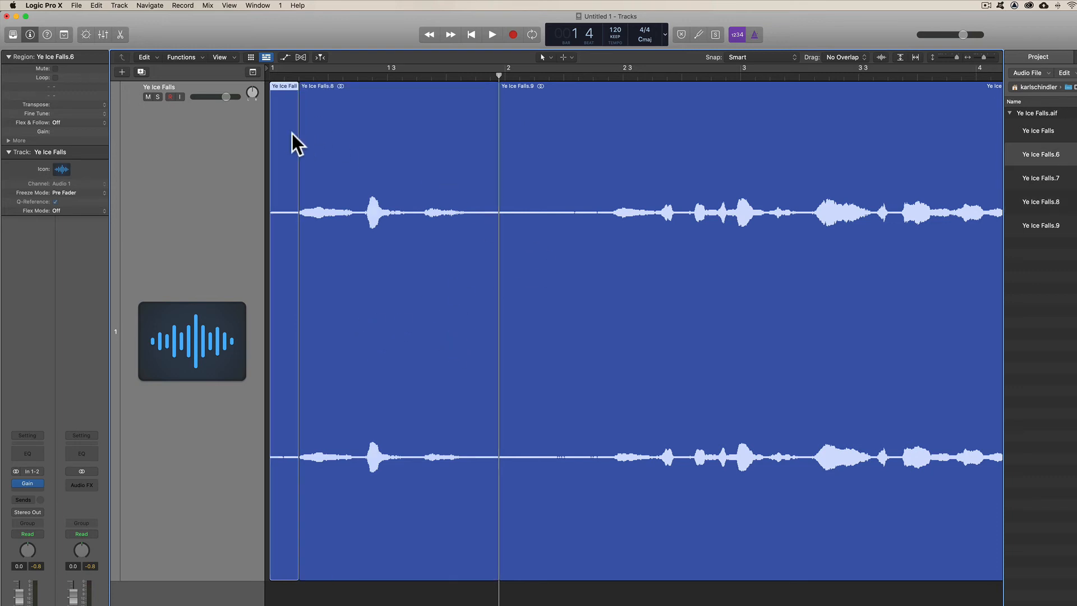
Select the region after the first phrase and examine the region entries of Ye Ice Falls.aif in the project audio list.
click(507, 146)
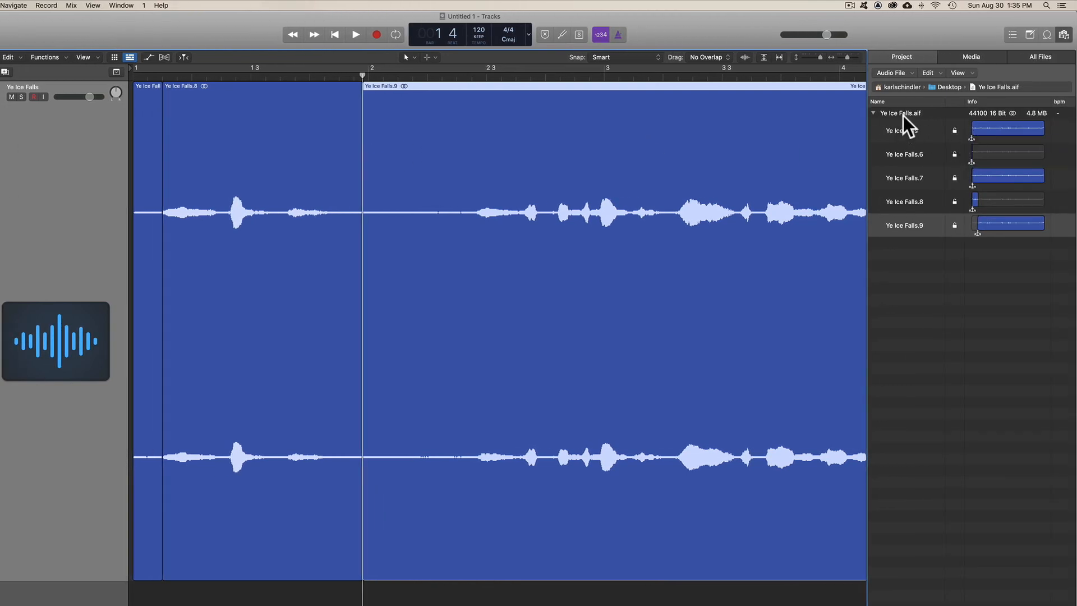
click(906, 130)
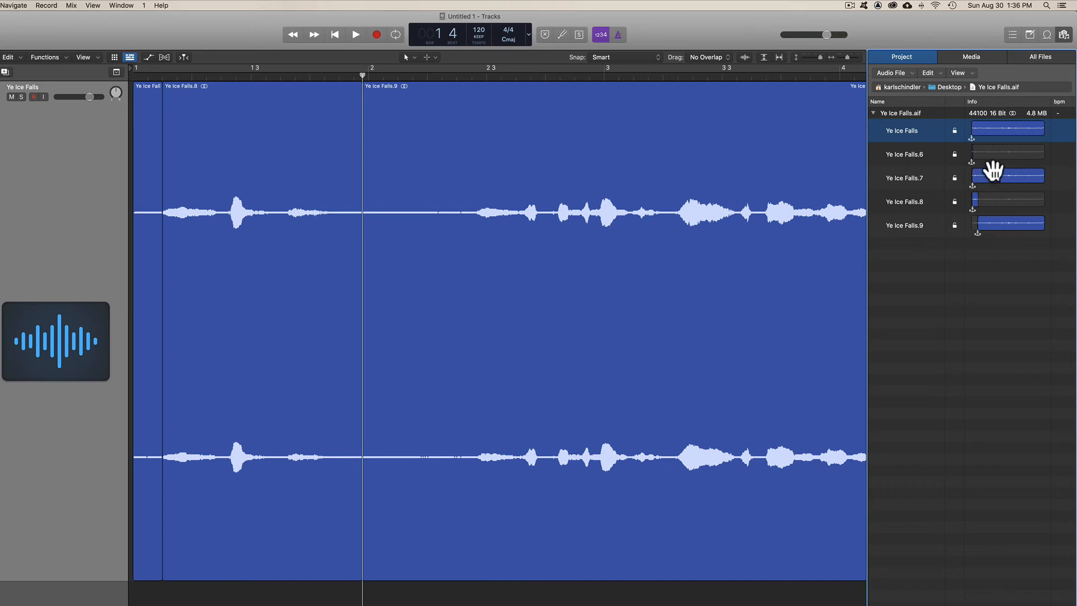
click(874, 113)
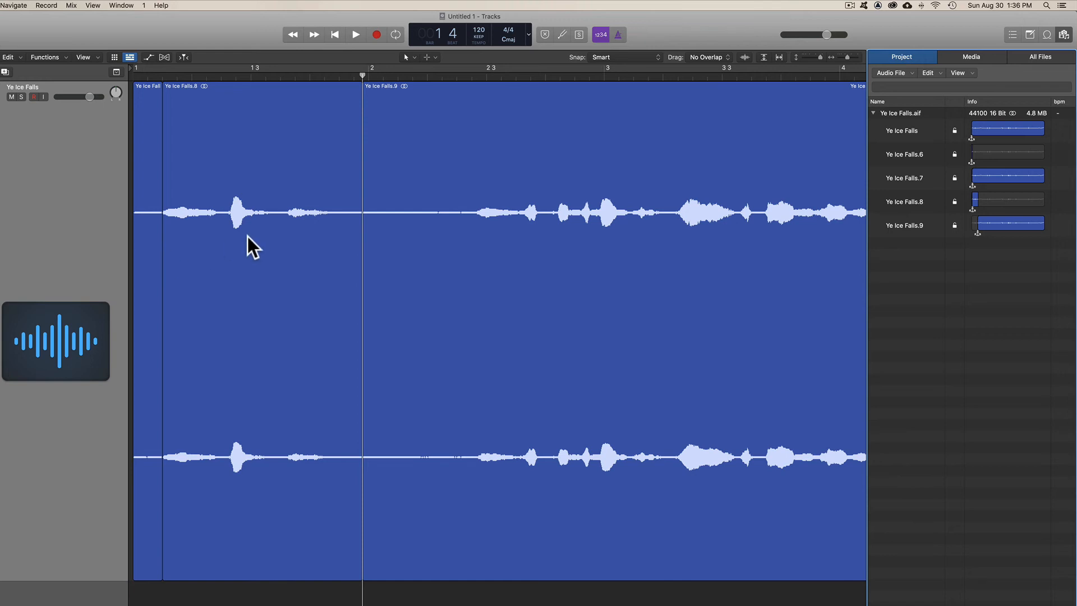
Delete the short region before the first phrase and the long region after it from the track.
click(147, 248)
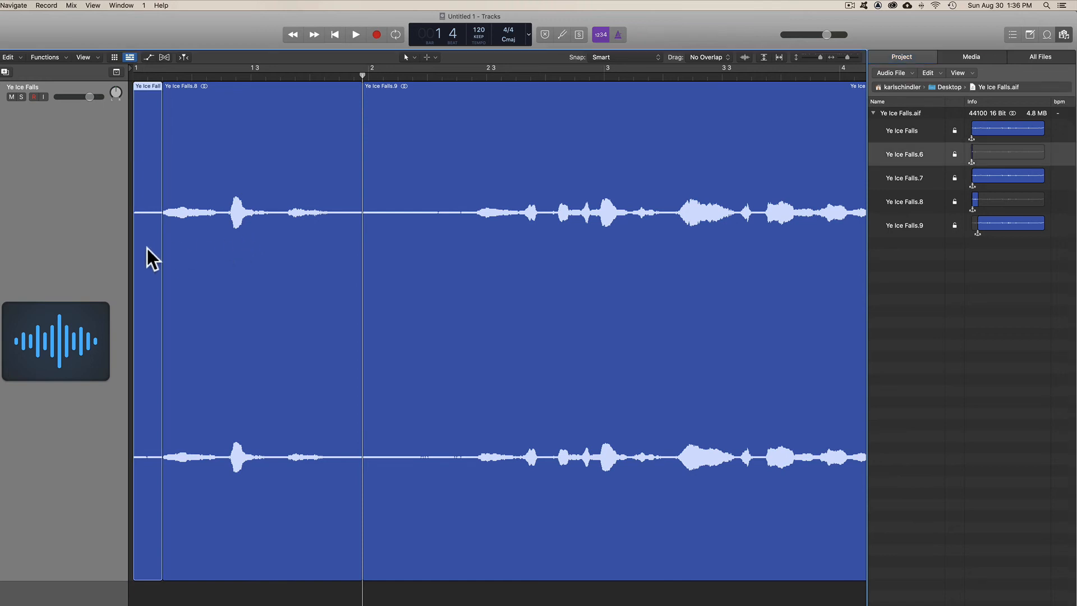
key(Delete)
click(413, 220)
key(Delete)
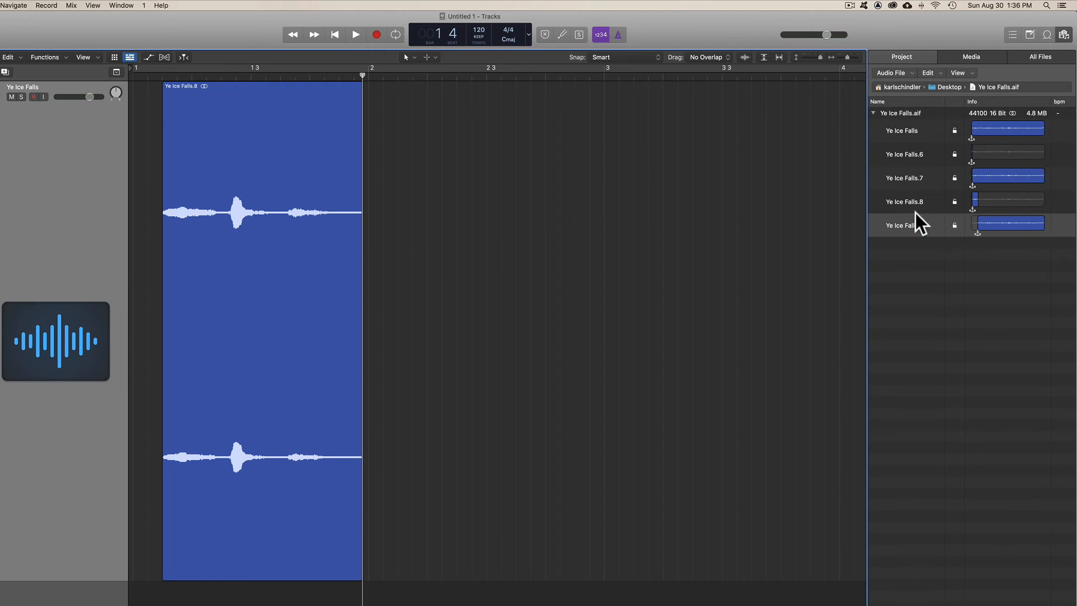
Move the isolated phrase region to about bar 1 beat 2 and fine-tune its end and start edges.
click(277, 306)
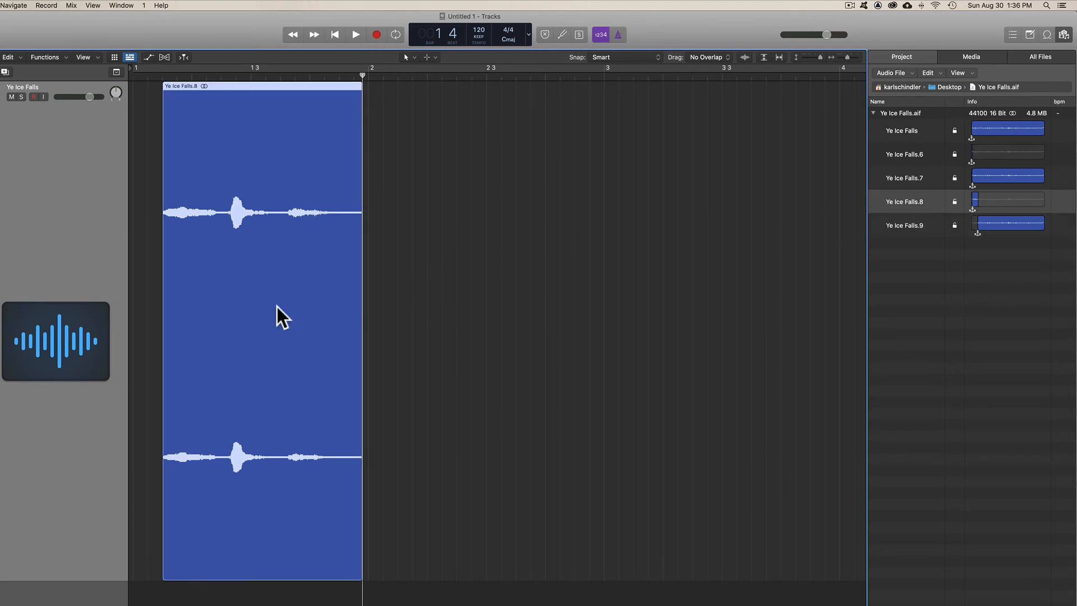
drag(221, 84, 482, 76)
drag(270, 85, 327, 109)
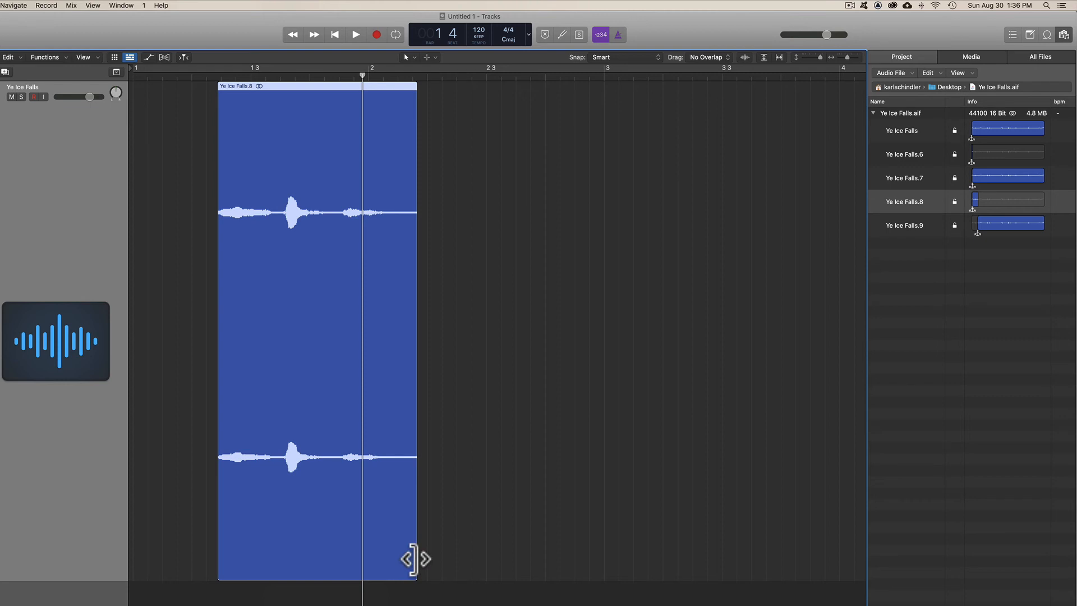
drag(415, 559, 419, 528)
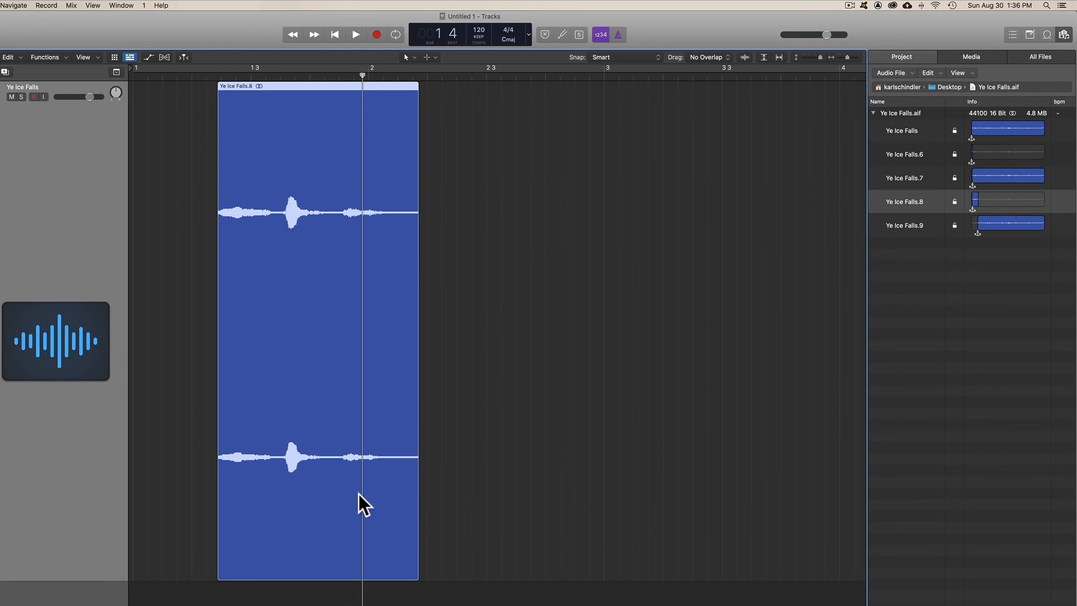
click(218, 568)
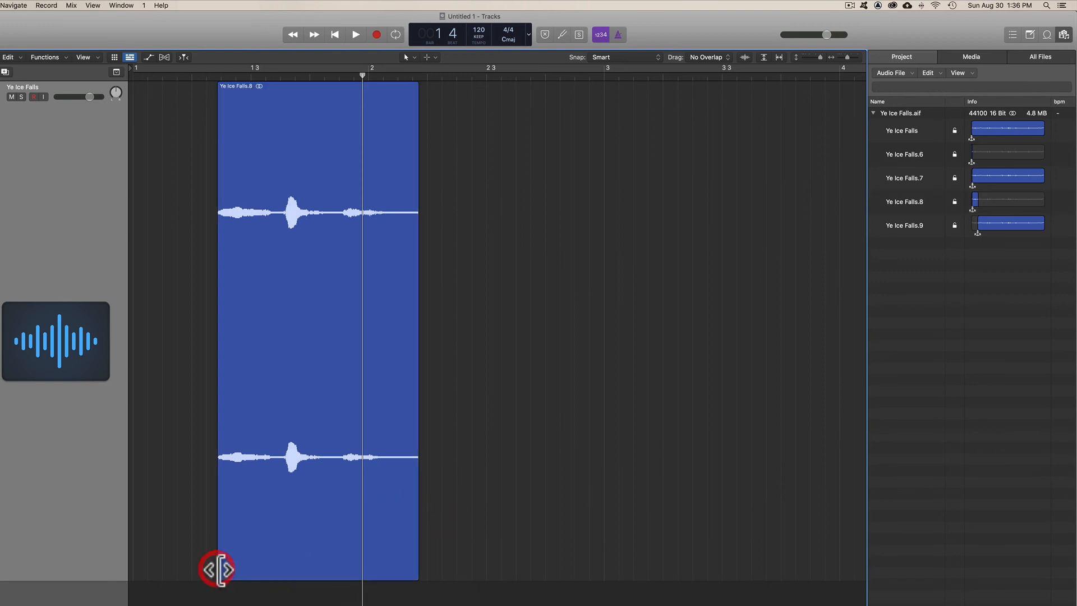
drag(217, 569, 217, 570)
Play the isolated phrase from the beginning of the project and move its region to start at bar 1.
key(Return)
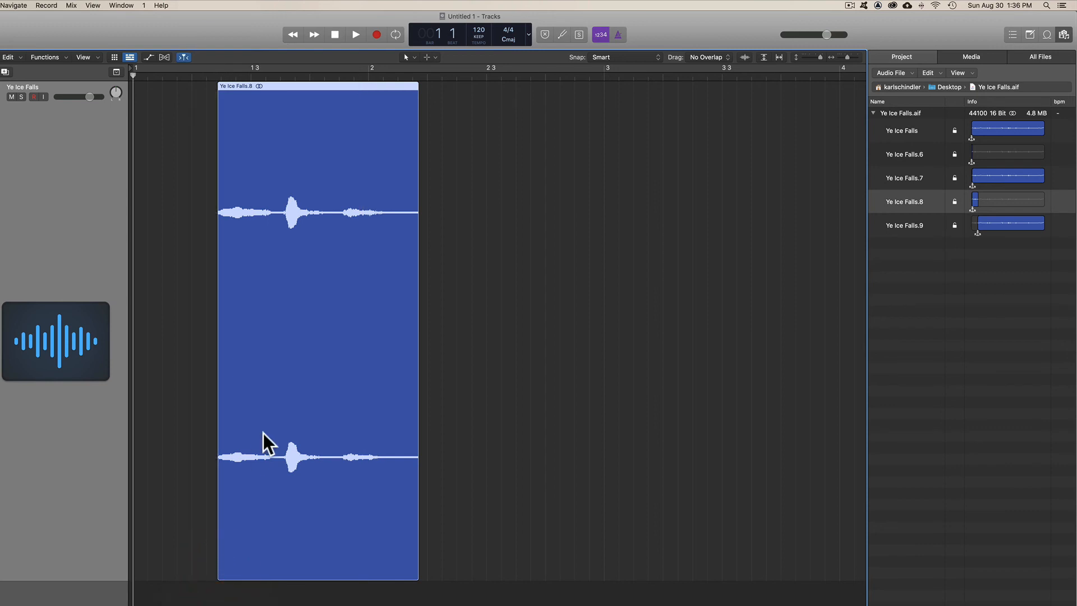
key(space)
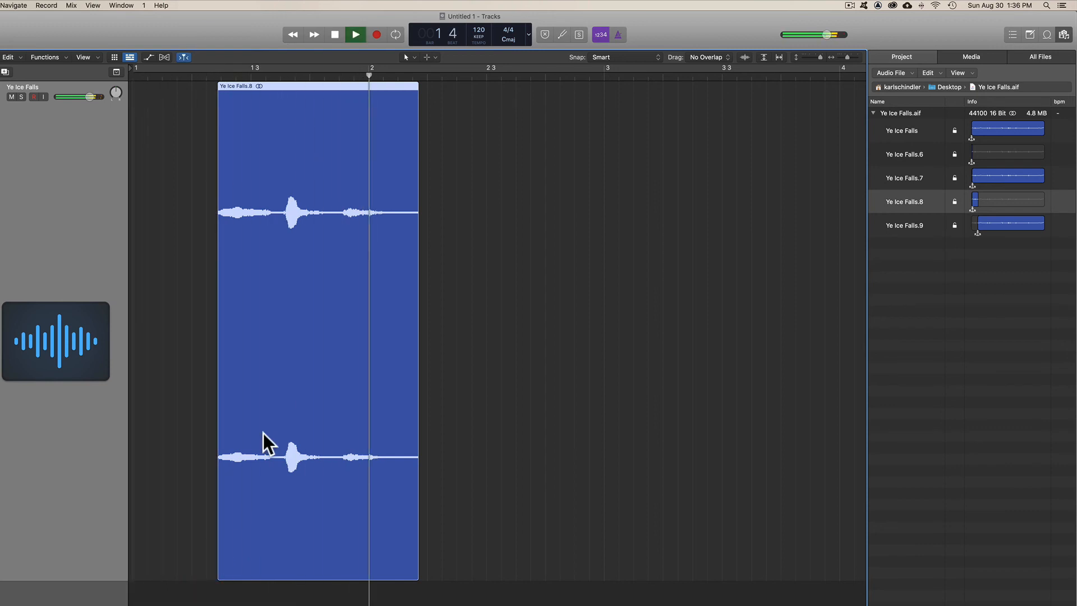
key(space)
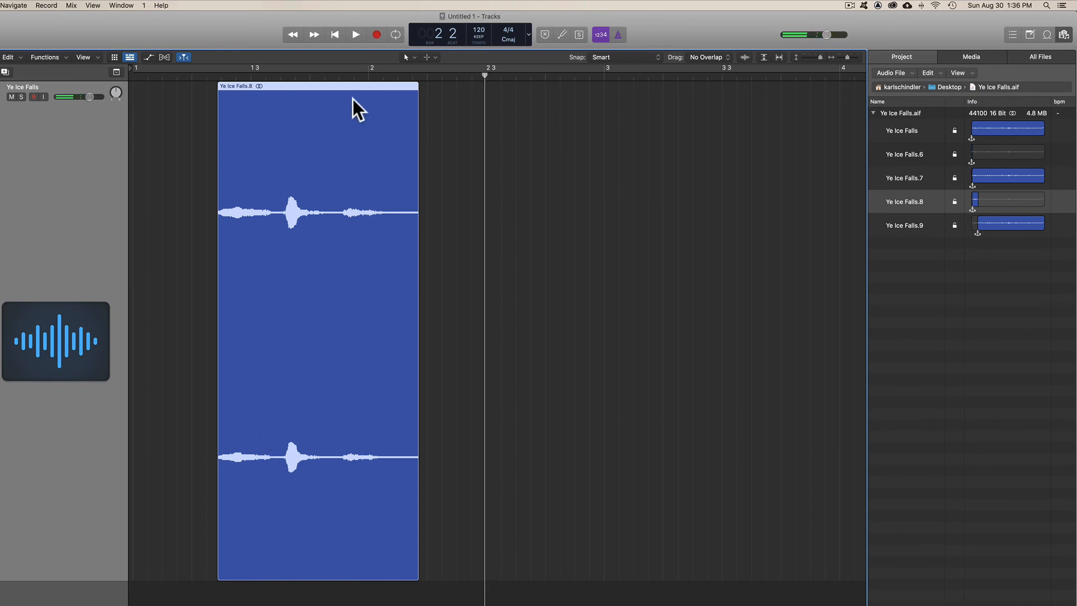
drag(342, 87, 253, 91)
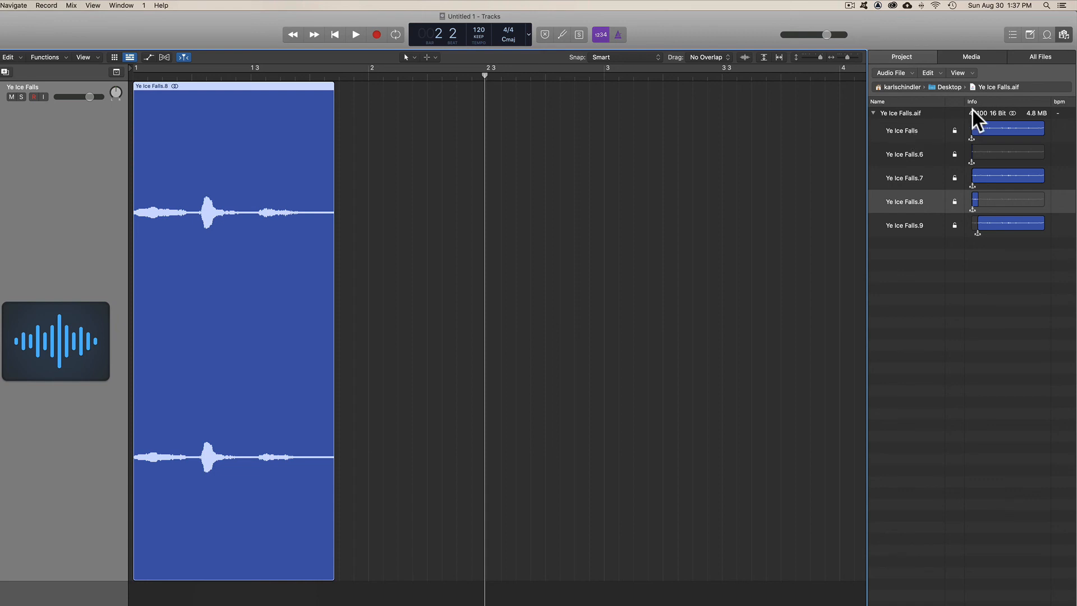
Look through the Ye Ice Falls, Ye Ice Falls.6 and Ye Ice Falls.7 entries in the project audio list.
click(901, 130)
click(921, 175)
click(917, 154)
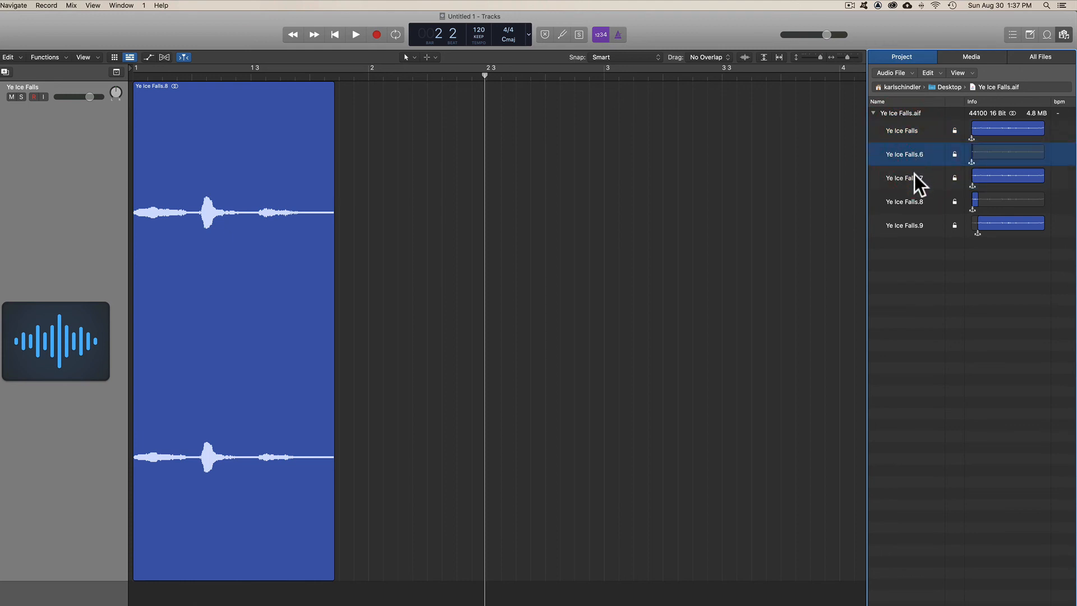
click(914, 178)
Rename the Ye Ice Falls.8 region in the project audio list as Ye Ice Falls Isolated.
click(905, 201)
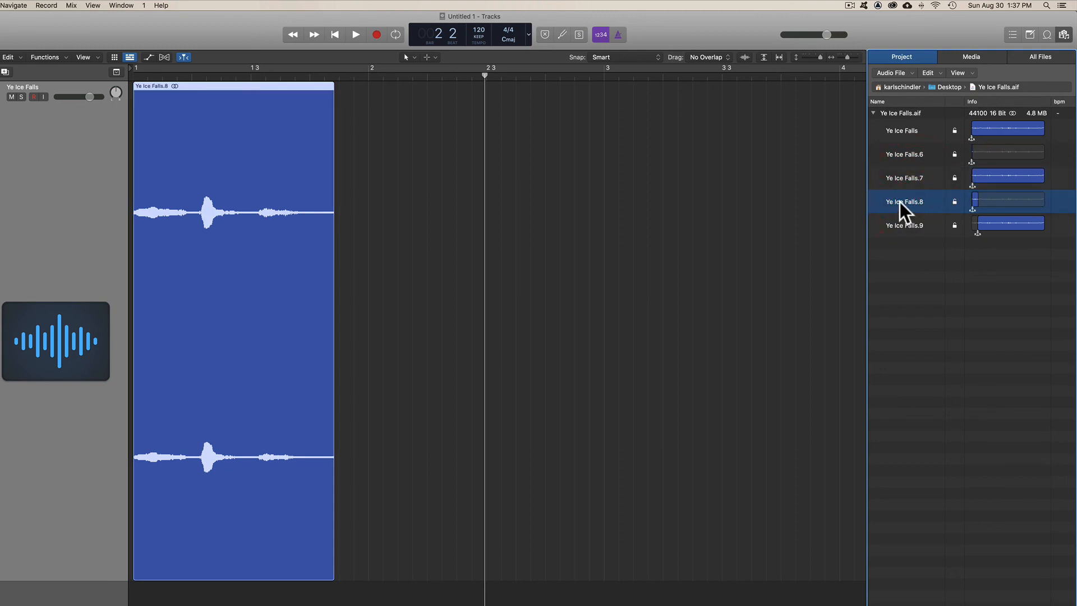
click(900, 202)
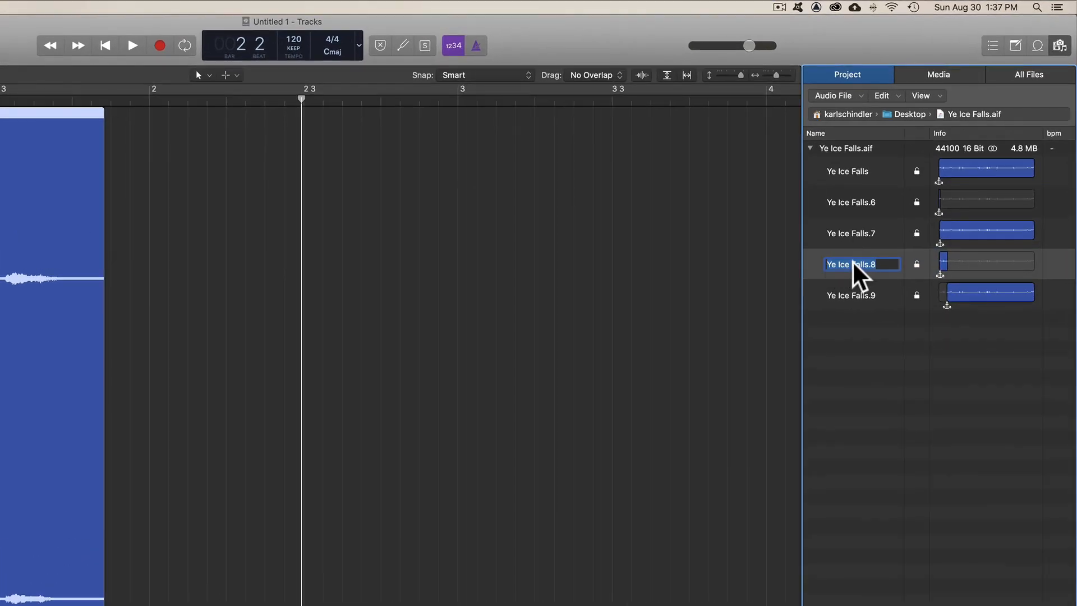
text(Ye Ice Fall)
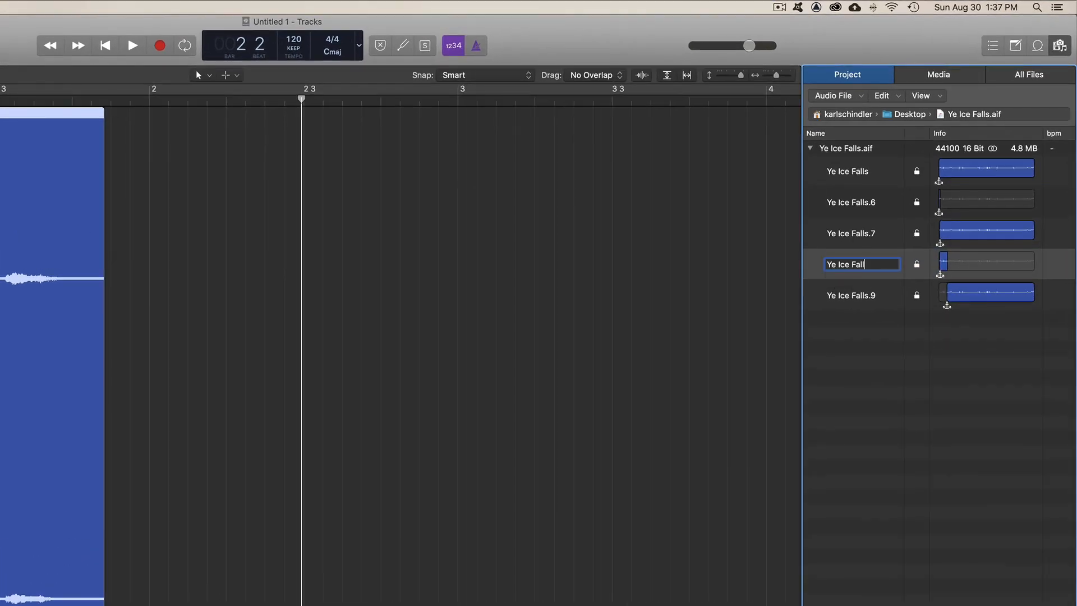
text(s Isolated)
key(Return)
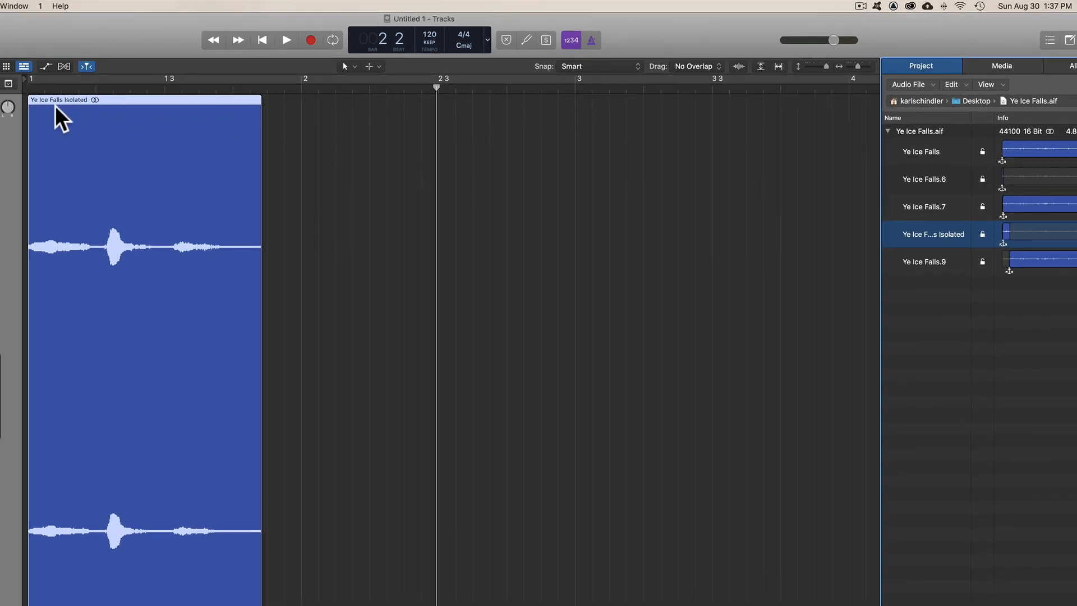
click(321, 221)
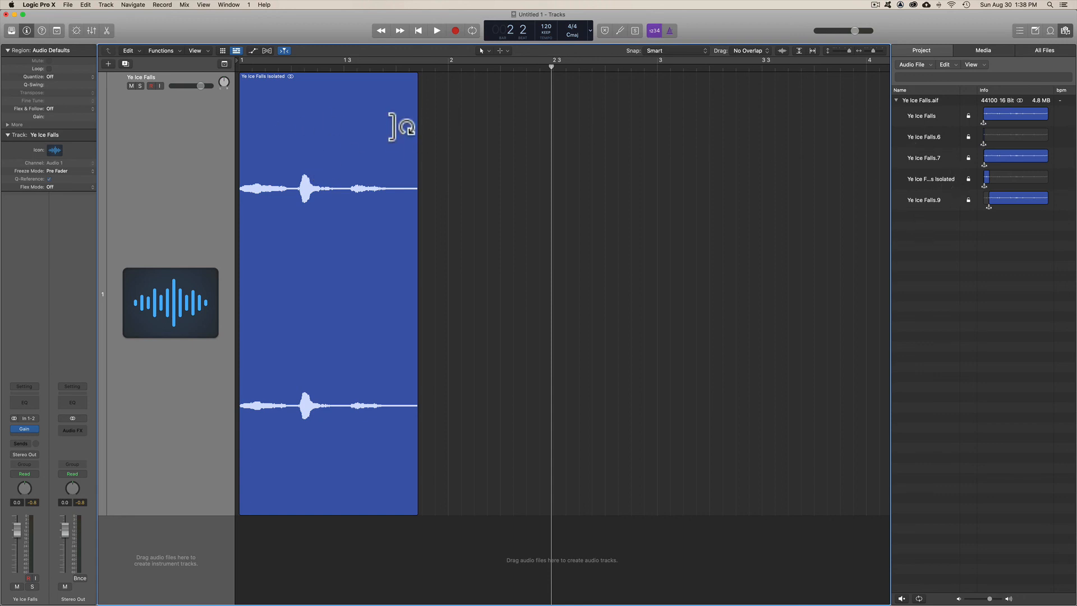
click(337, 131)
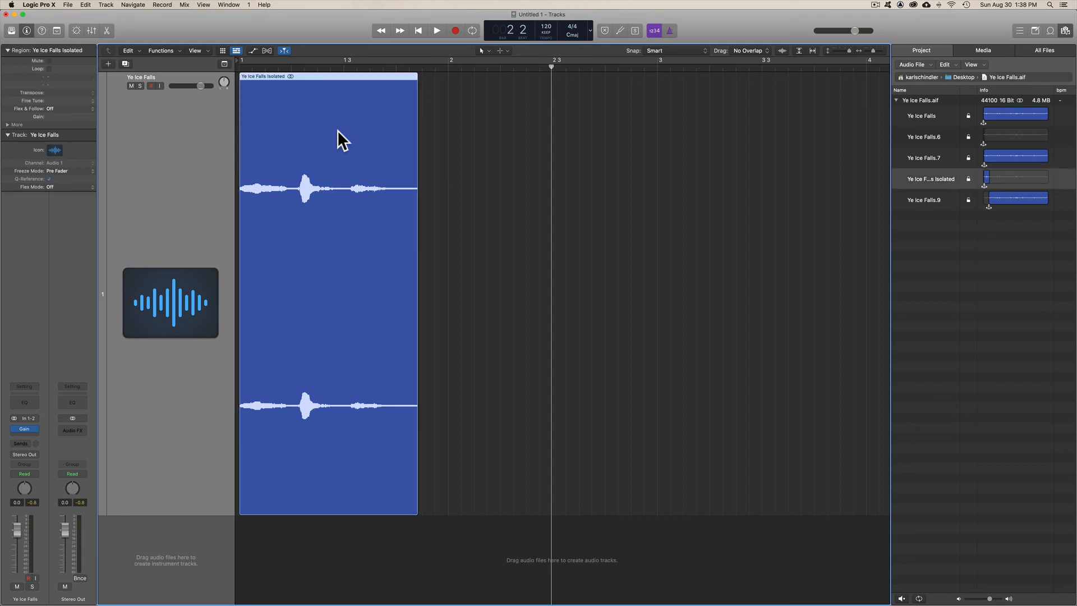
click(639, 163)
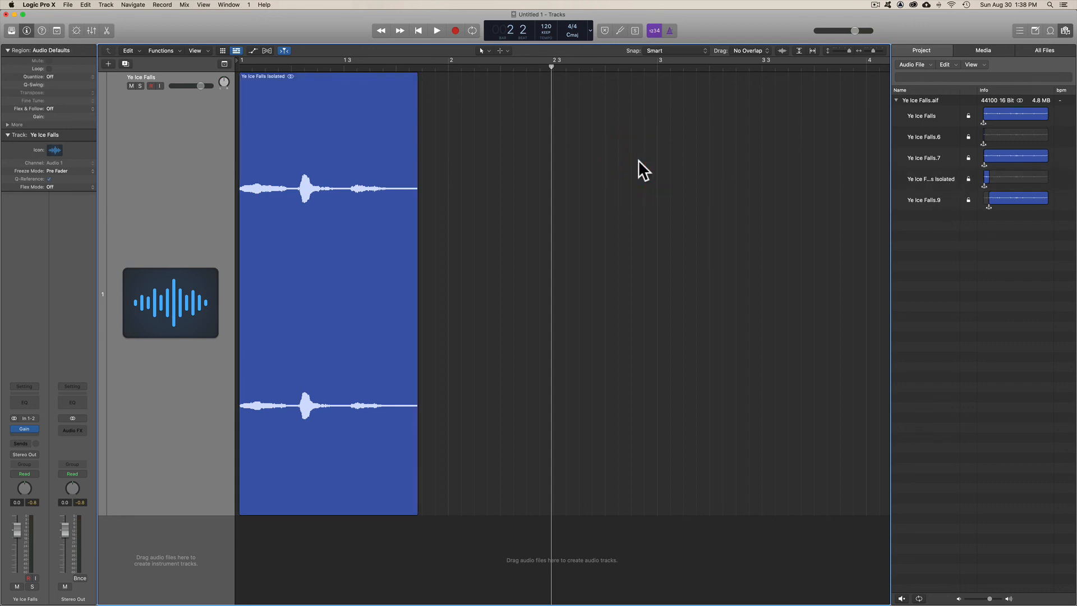